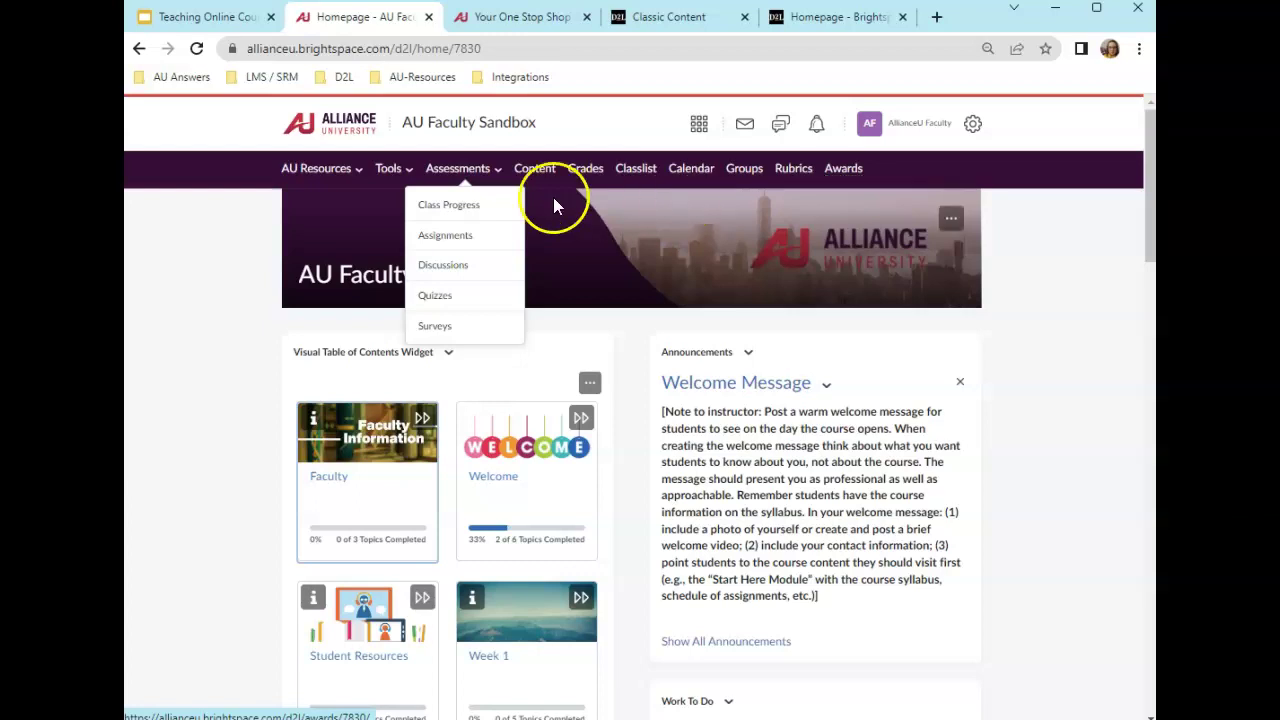
# Switch to the Brightspace Training Resources course and open its Instructor Resources module
pyautogui.click(405, 172)
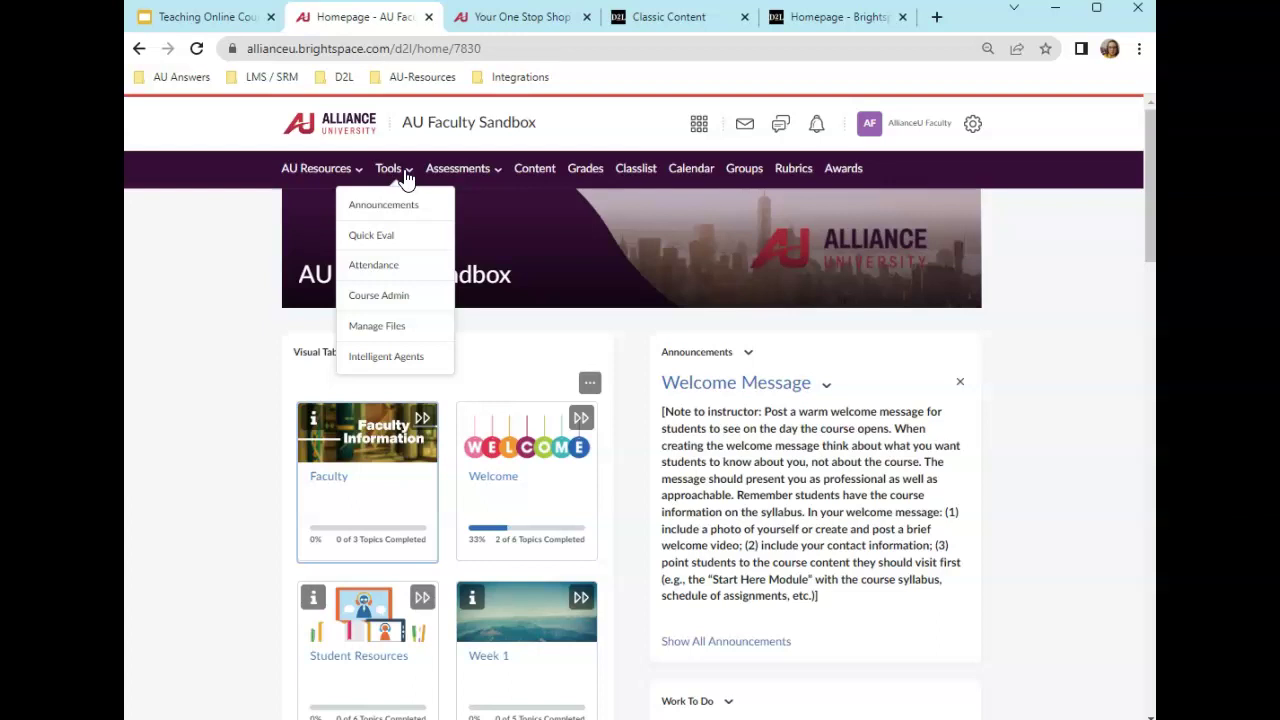
pyautogui.click(543, 20)
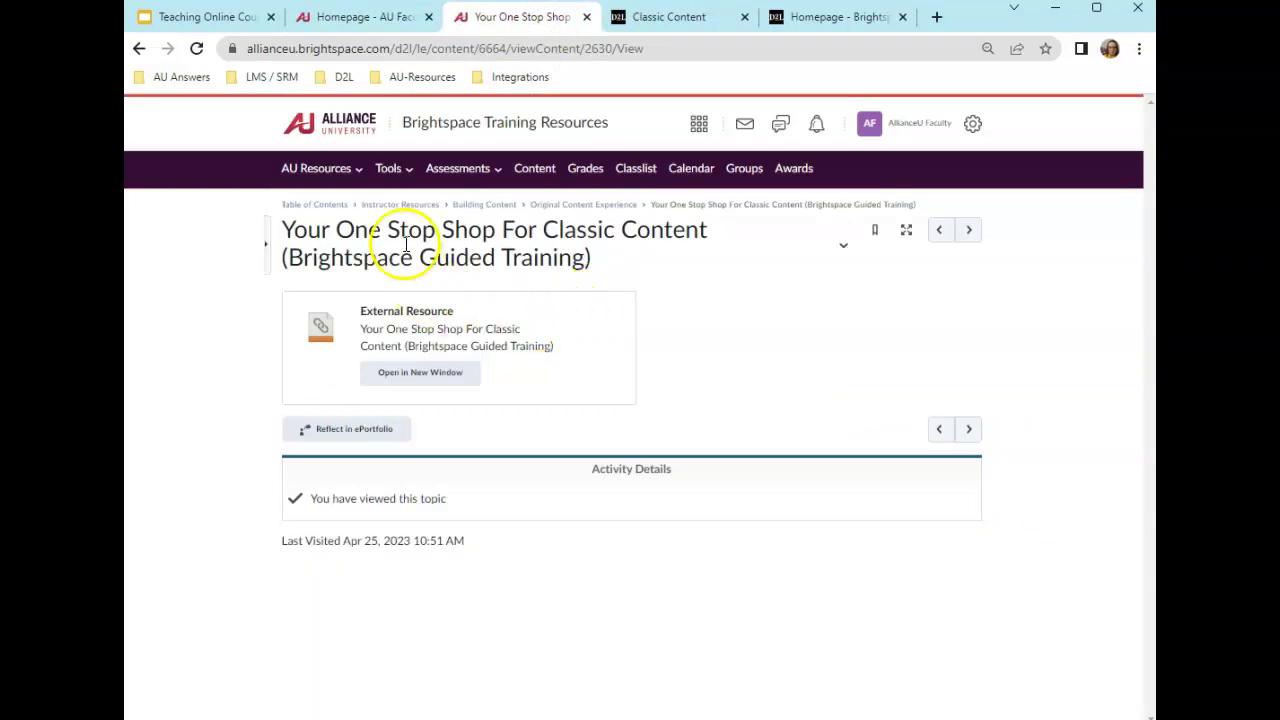
pyautogui.click(397, 205)
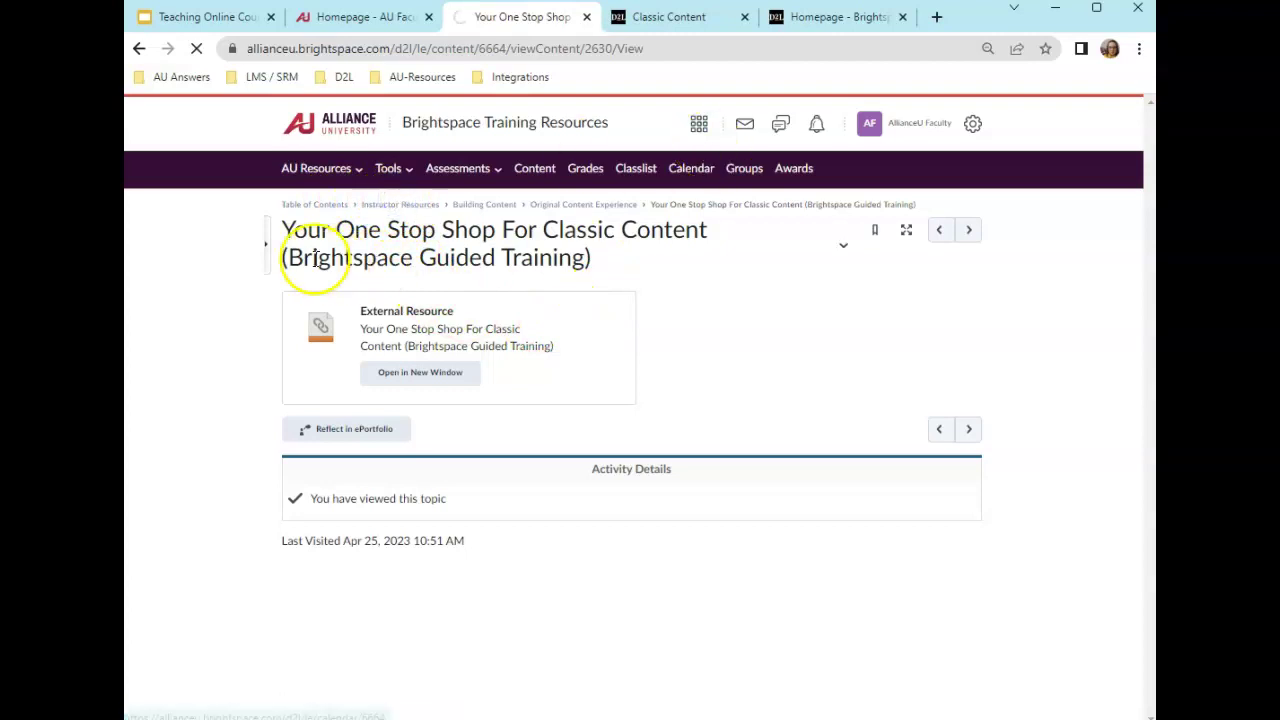
pyautogui.scroll(-5, 251, 543)
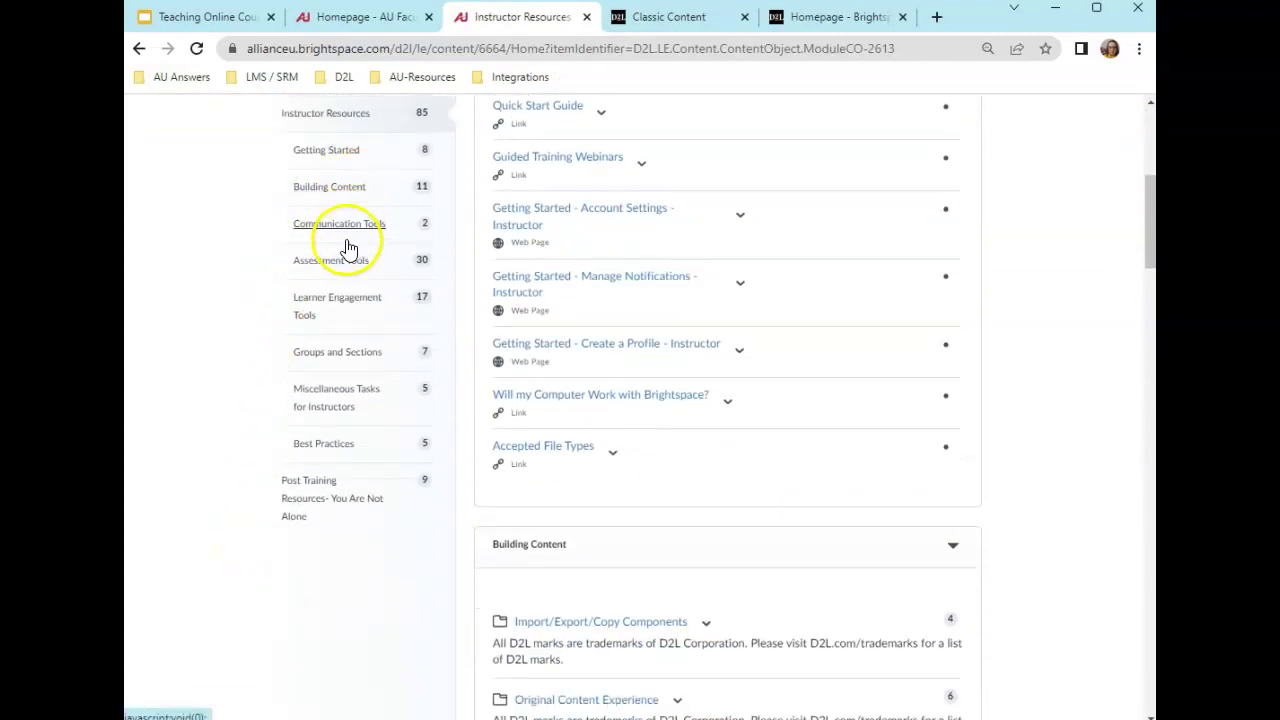
# View the Communication Tools and Getting Started topics within Instructor Resources
pyautogui.click(340, 225)
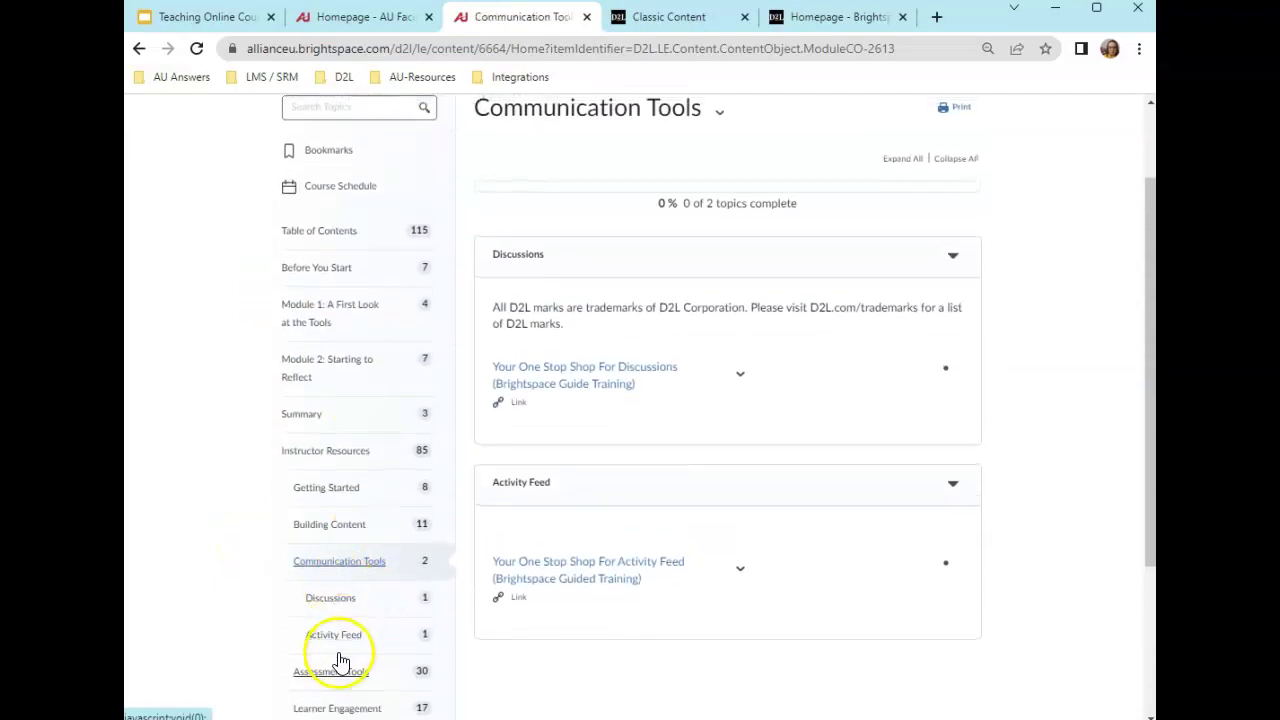
pyautogui.click(328, 489)
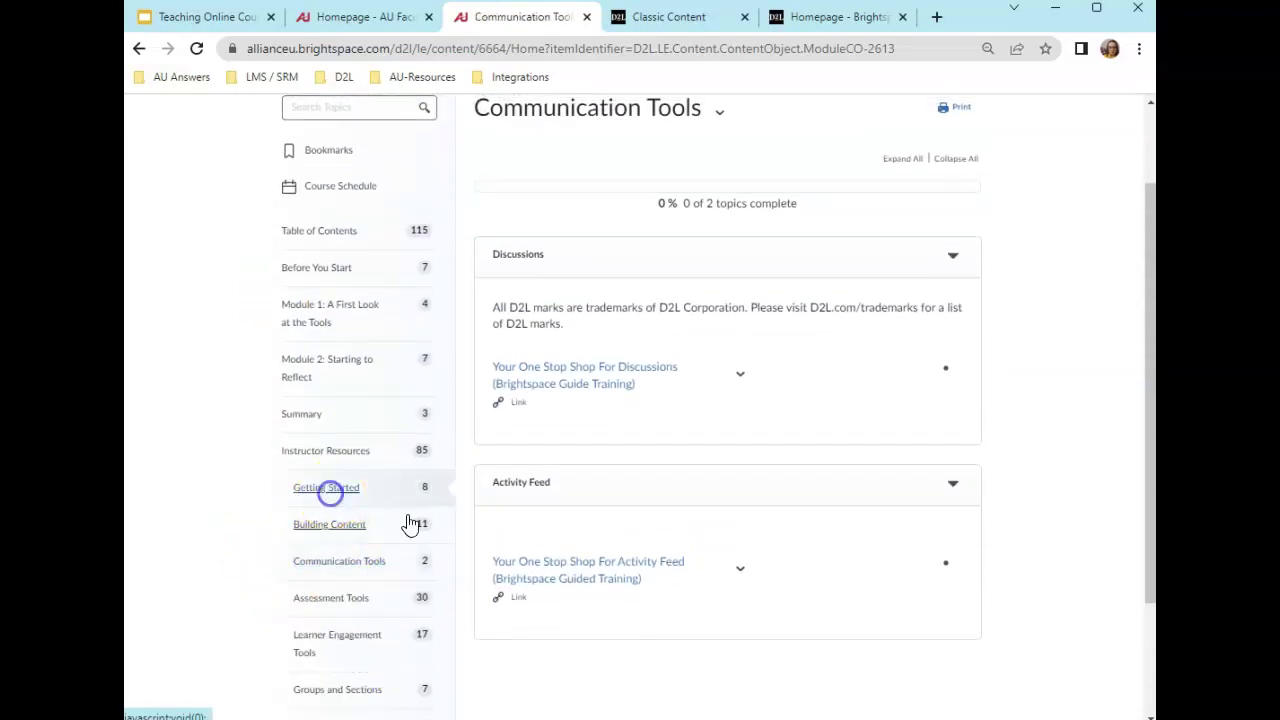
pyautogui.scroll(-2, 267, 522)
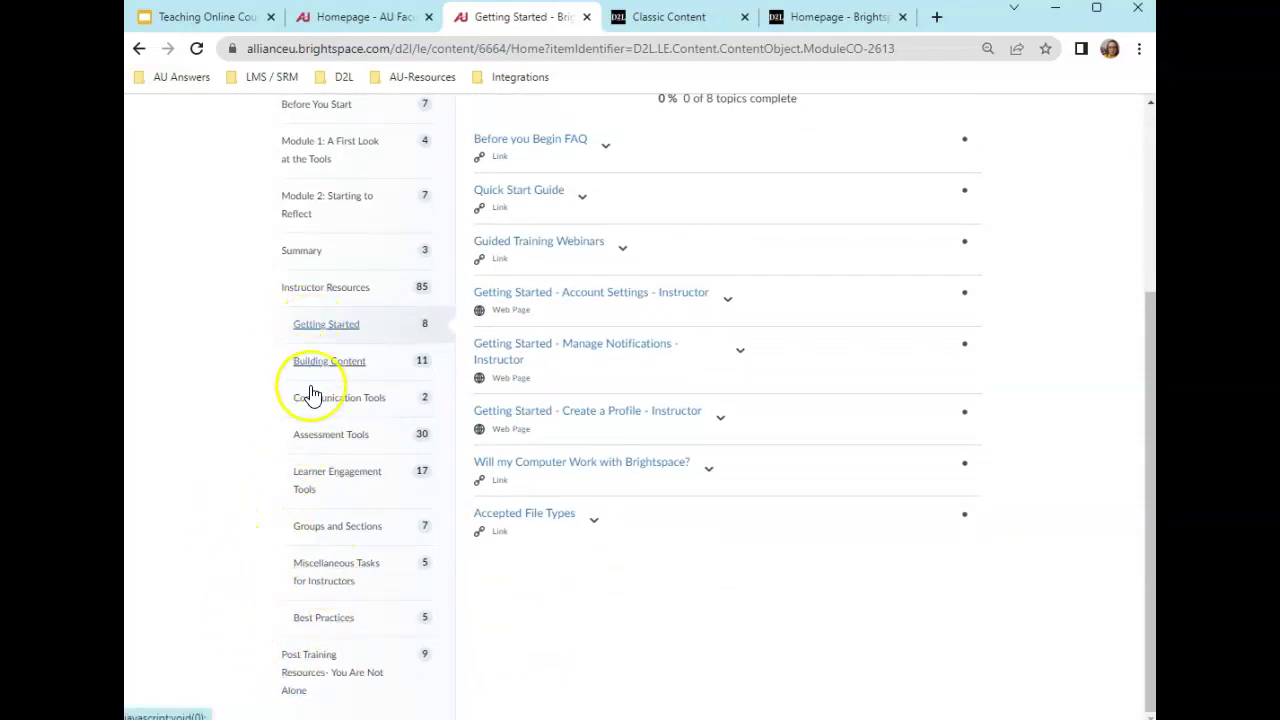
# Return to the Instructor Resources overview and view the Miscellaneous Tasks for Instructors and Groups and Sections topics
pyautogui.click(316, 291)
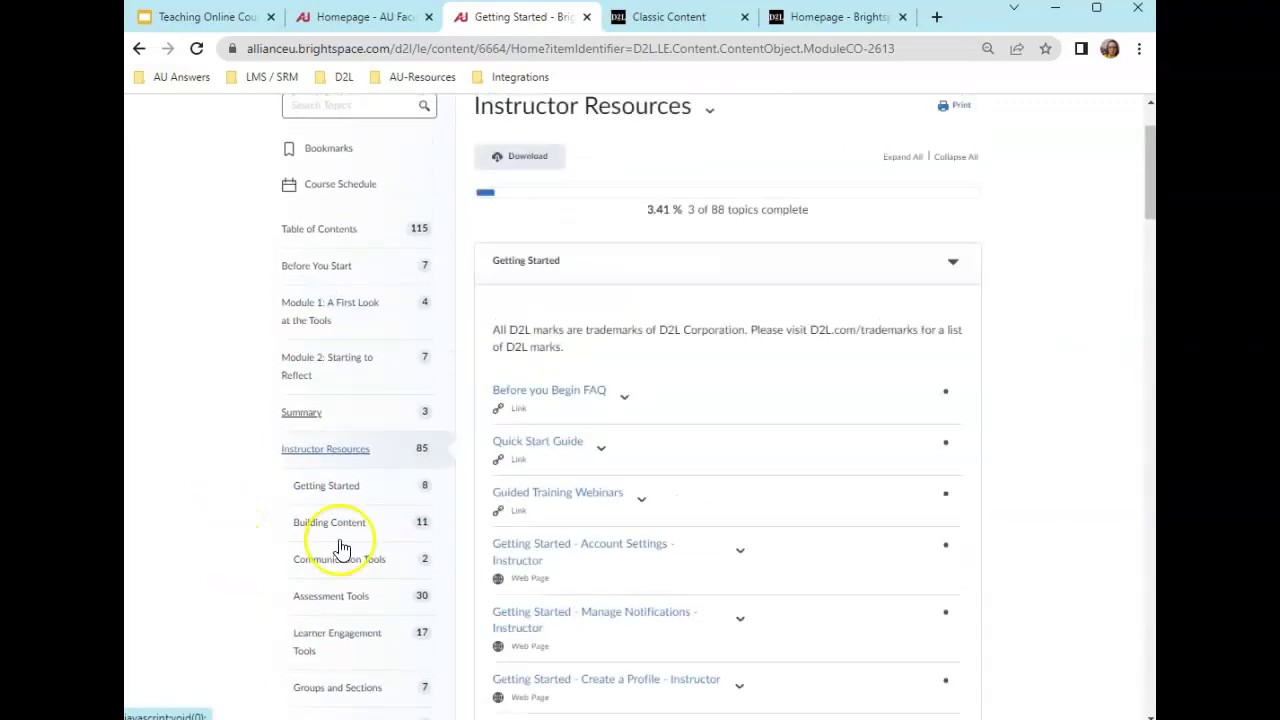
pyautogui.scroll(-6, 251, 580)
pyautogui.scroll(3, 275, 550)
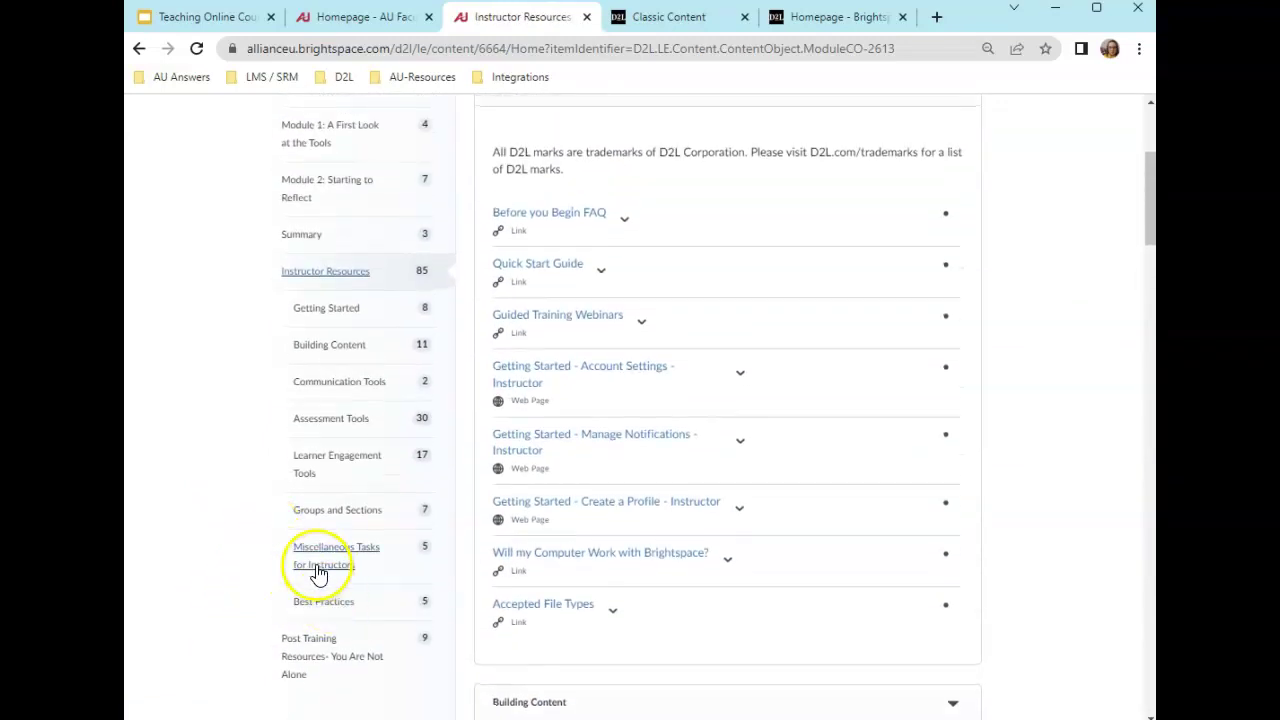
pyautogui.click(318, 566)
pyautogui.scroll(-1, 360, 549)
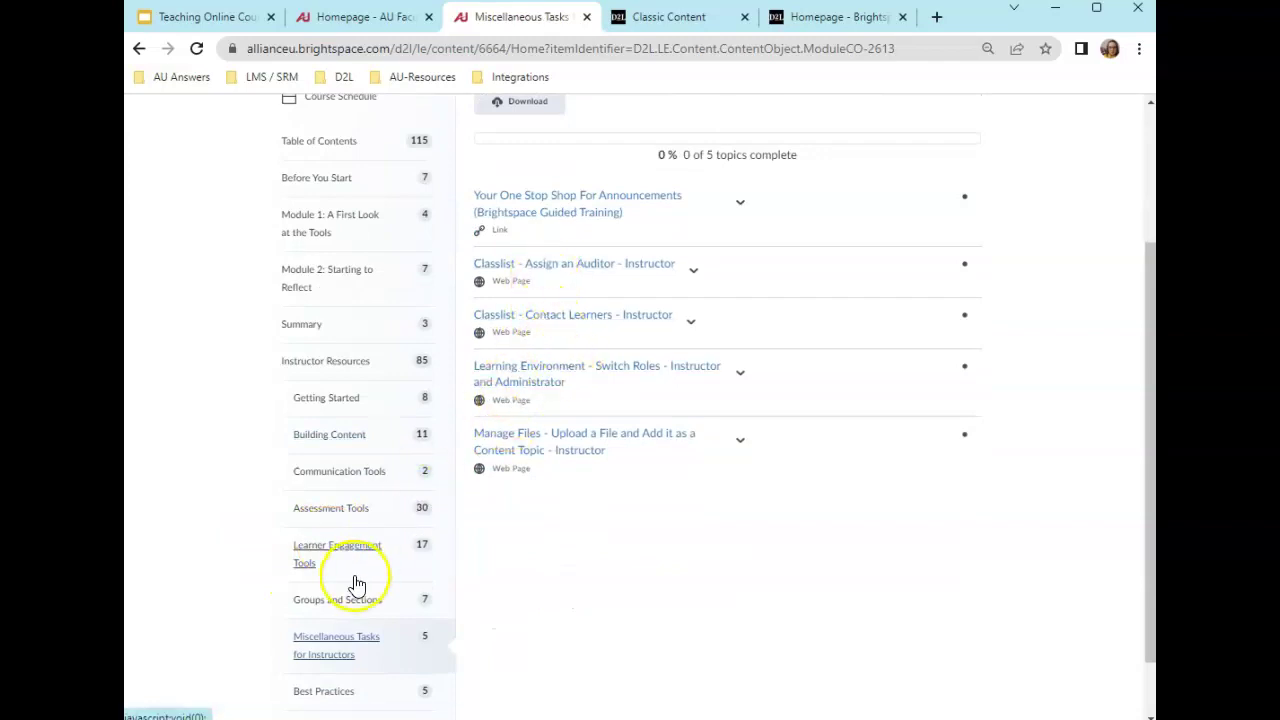
pyautogui.click(330, 599)
pyautogui.scroll(-2, 440, 563)
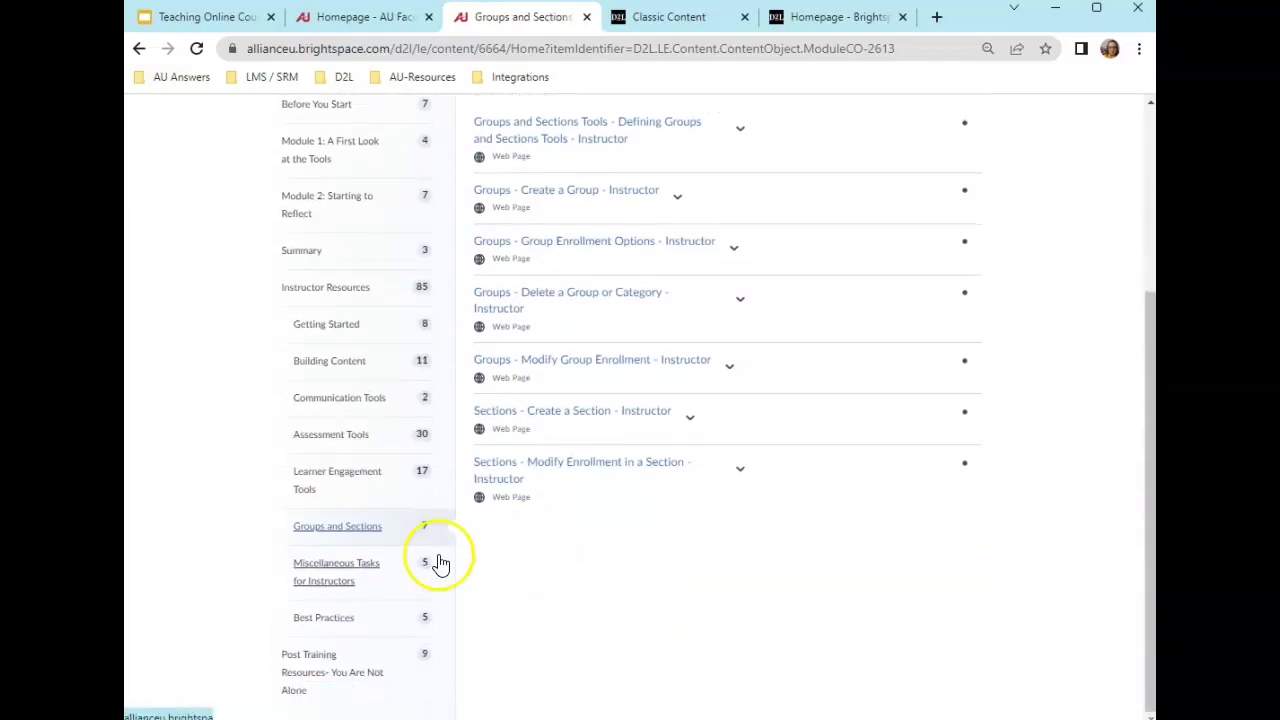
# Open Learner Engagement Tools and examine its Class Progress, Intelligent Agents and Awards topics
pyautogui.click(335, 474)
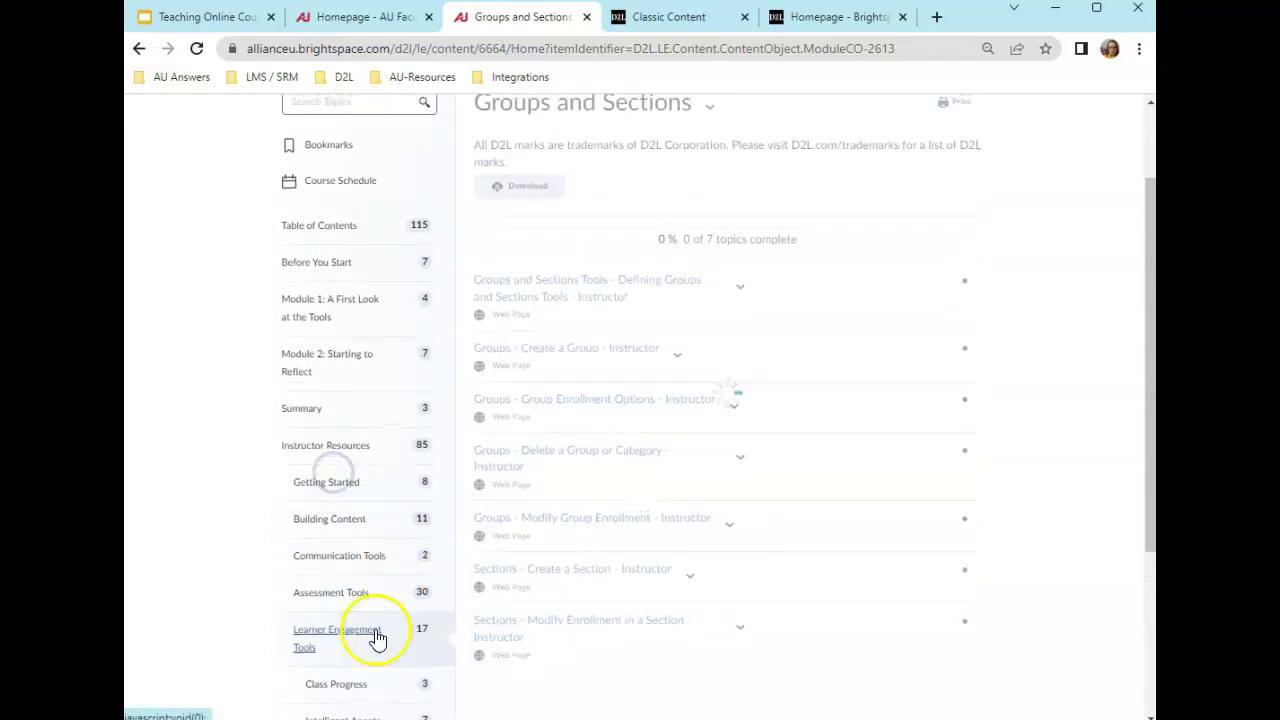
pyautogui.scroll(-3, 557, 514)
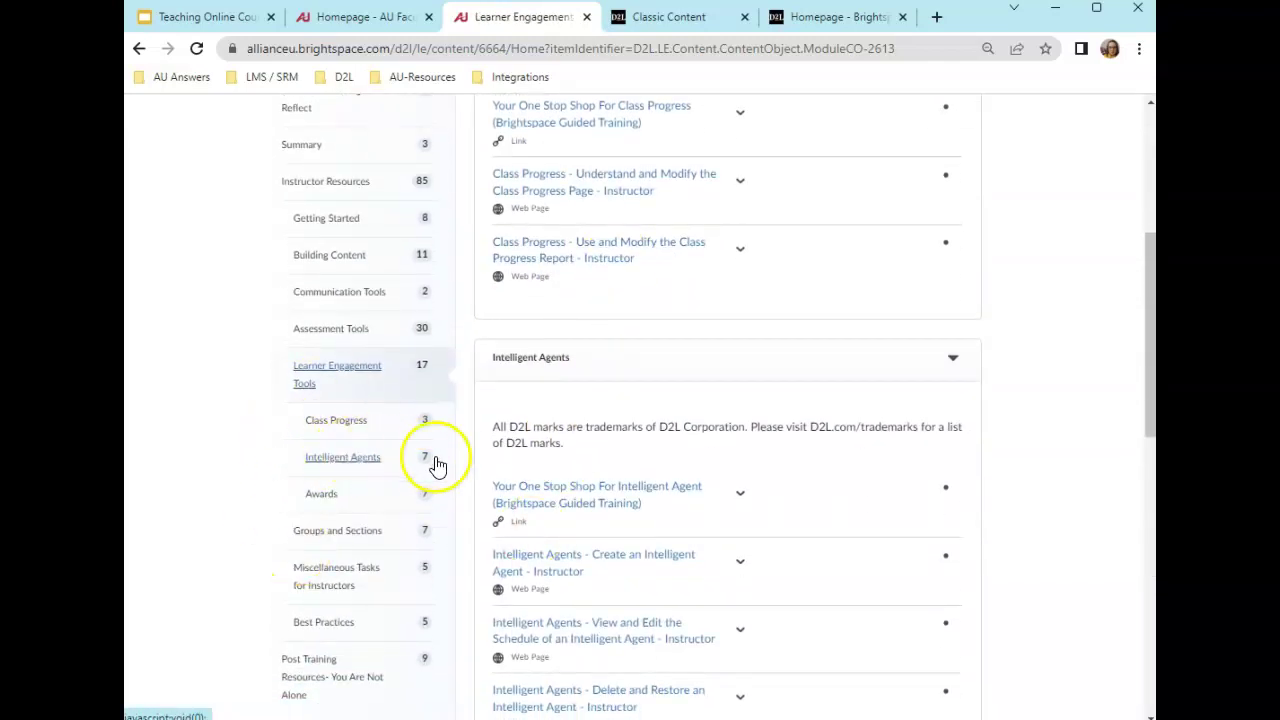
pyautogui.scroll(-4, 551, 523)
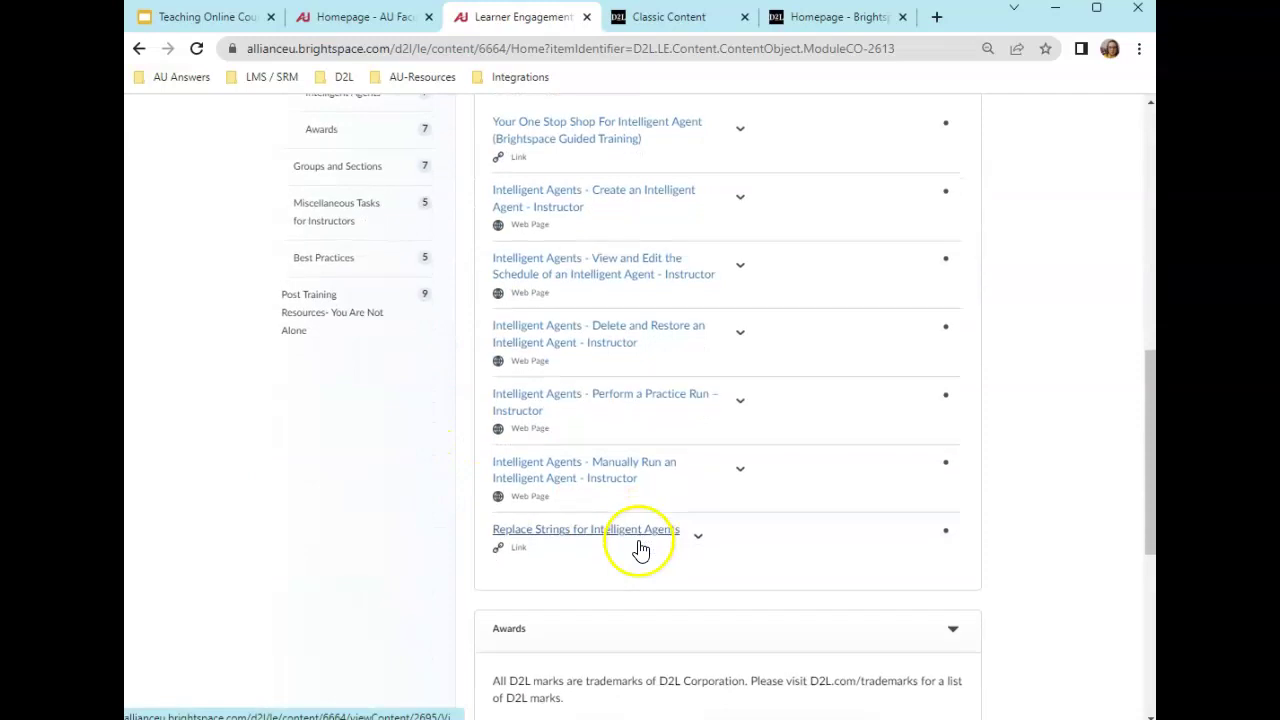
pyautogui.scroll(-4, 640, 550)
pyautogui.scroll(-1, 646, 520)
pyautogui.scroll(1, 660, 609)
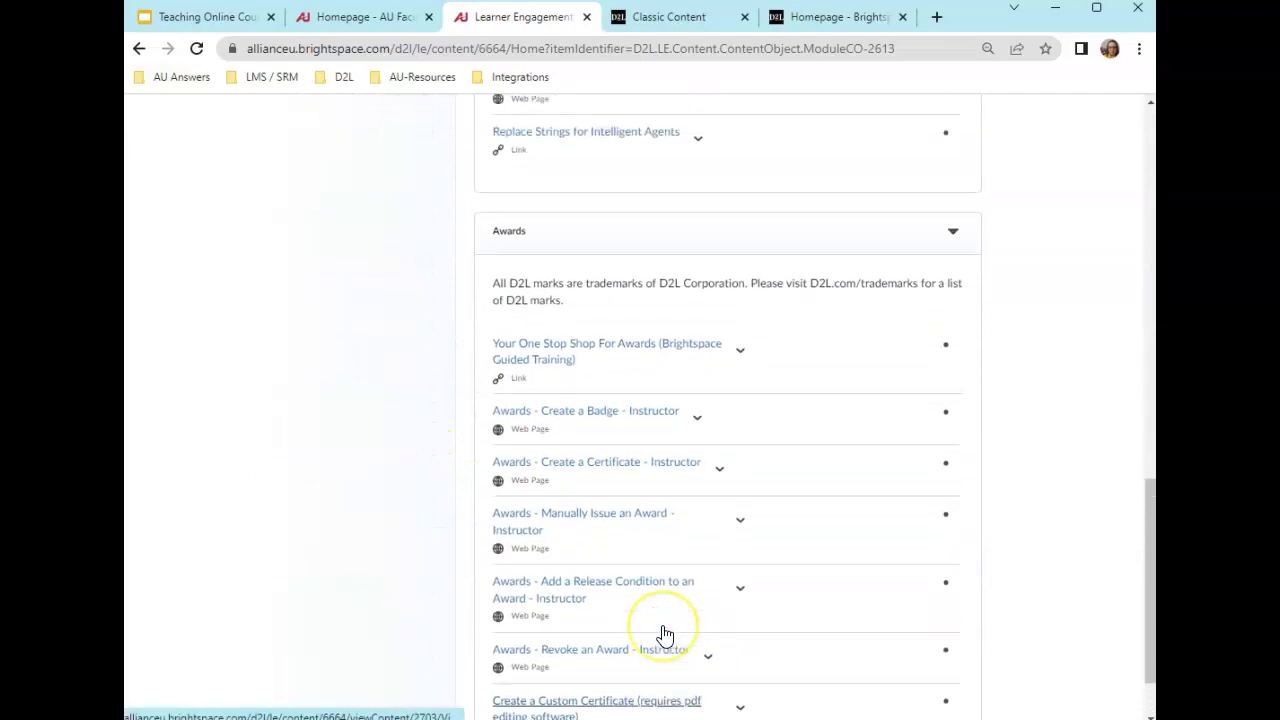
pyautogui.scroll(10, 665, 635)
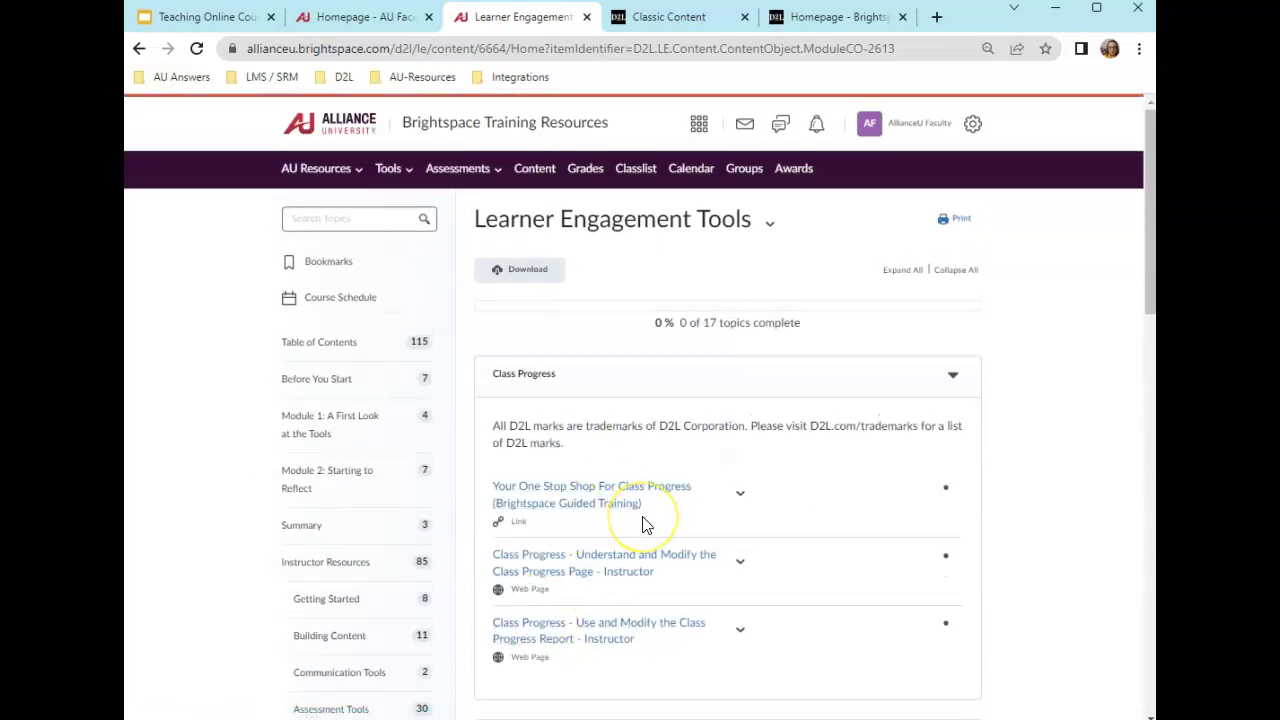
pyautogui.scroll(-7, 334, 594)
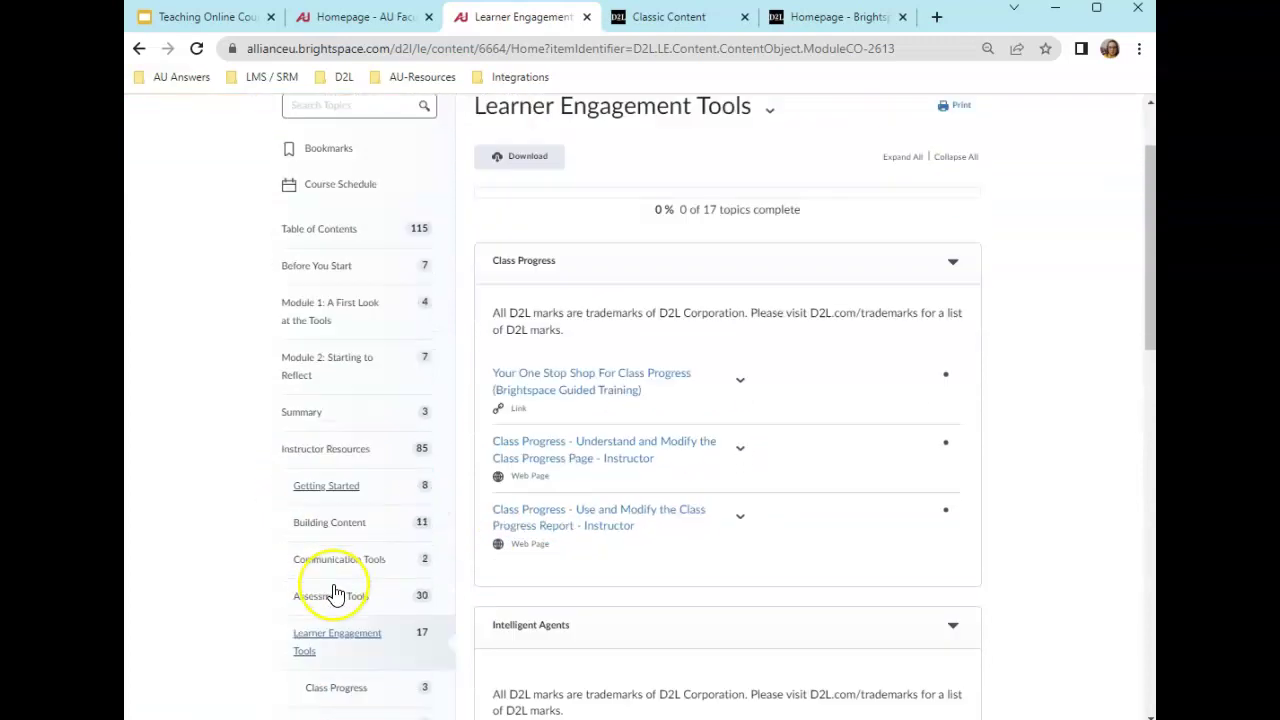
pyautogui.scroll(3, 334, 594)
pyautogui.scroll(-2, 334, 594)
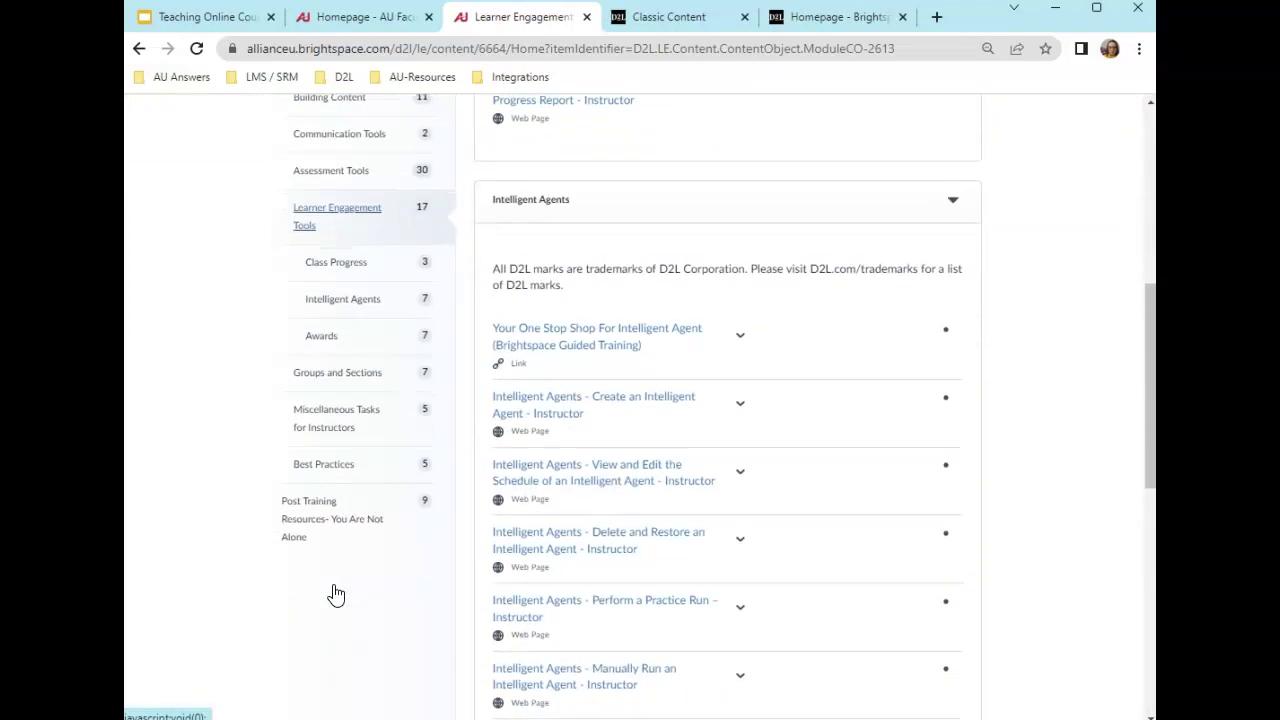
# Open Instructor Post Training Resources under Post Training Resources and look through the list of session recordings
pyautogui.click(338, 534)
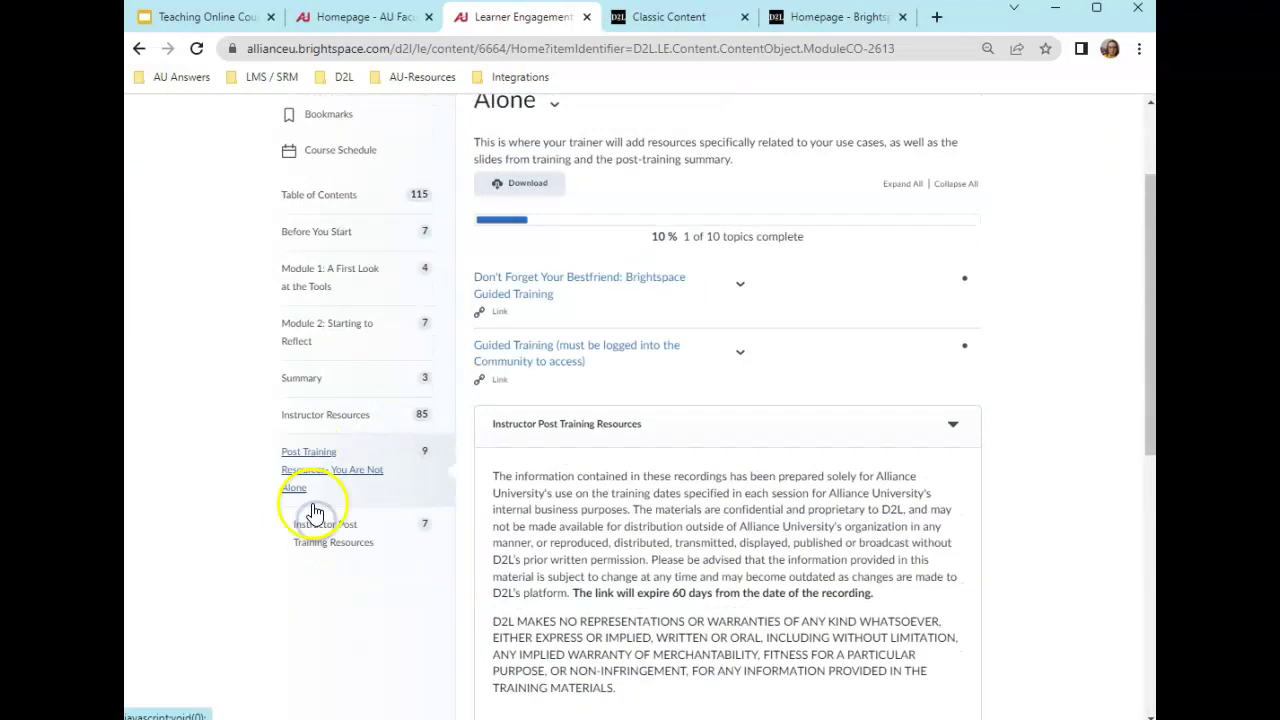
pyautogui.click(333, 570)
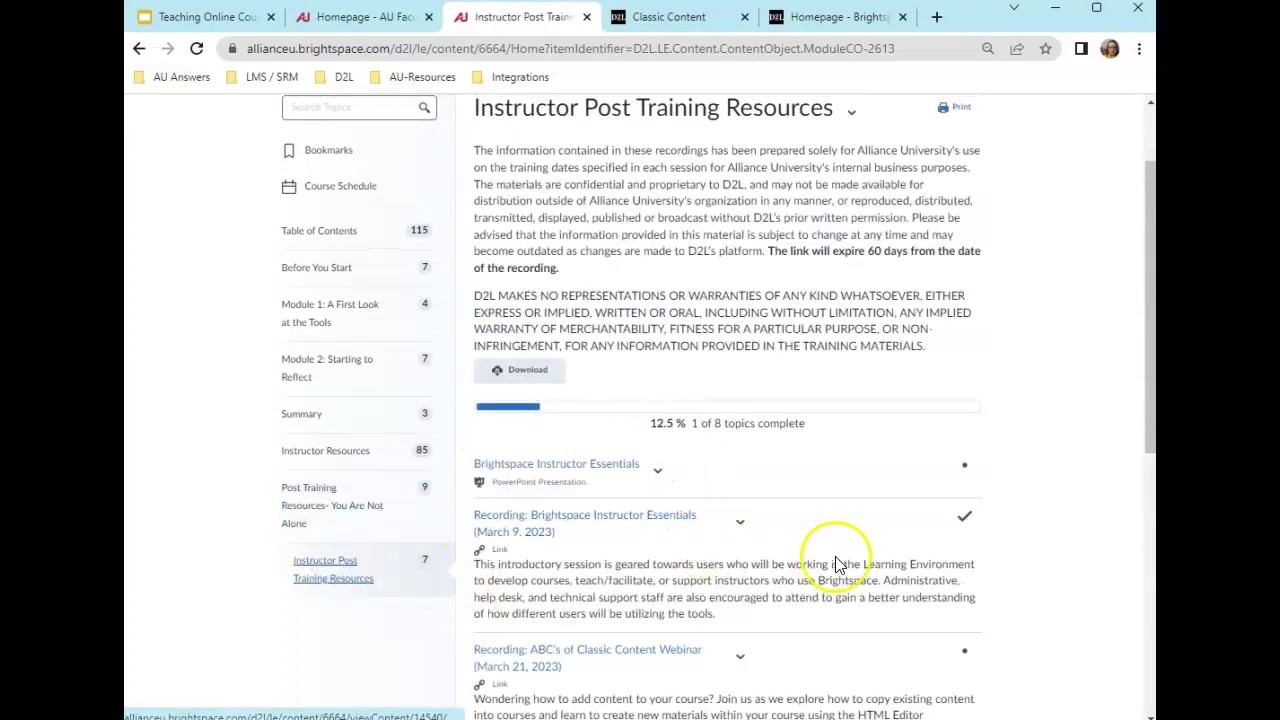
pyautogui.scroll(-1, 790, 560)
pyautogui.scroll(-5, 743, 560)
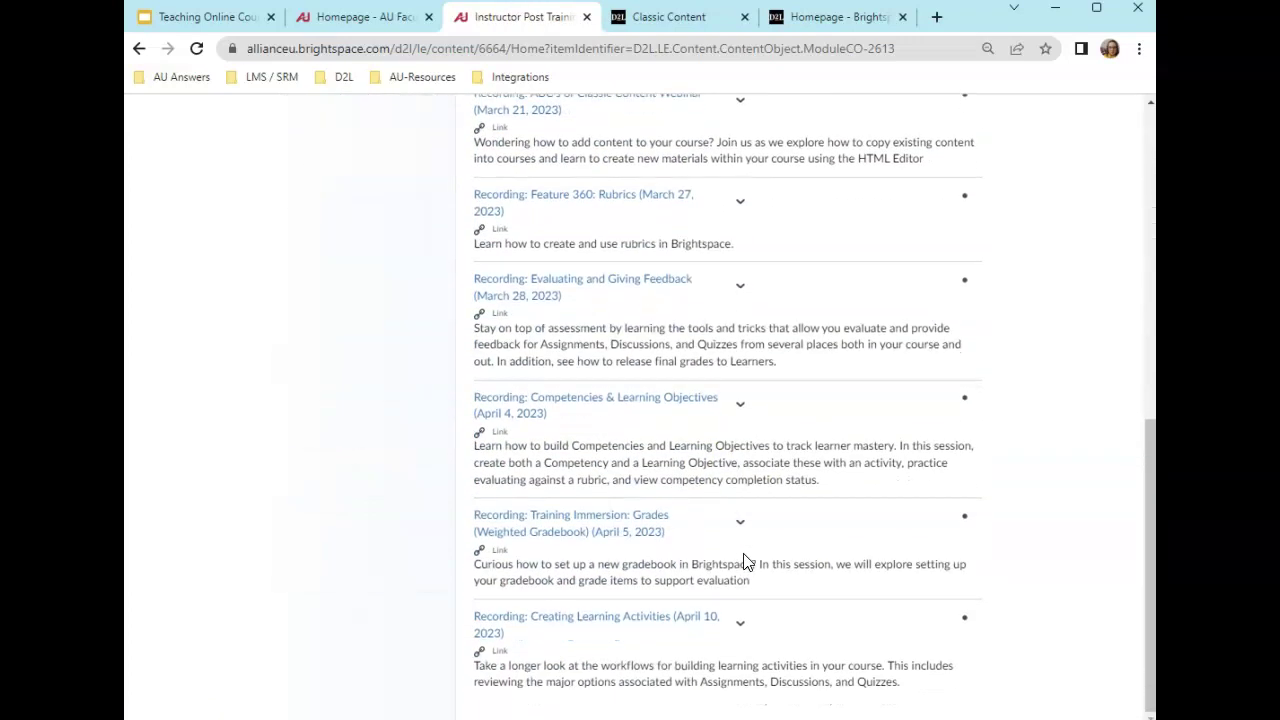
pyautogui.scroll(2, 743, 560)
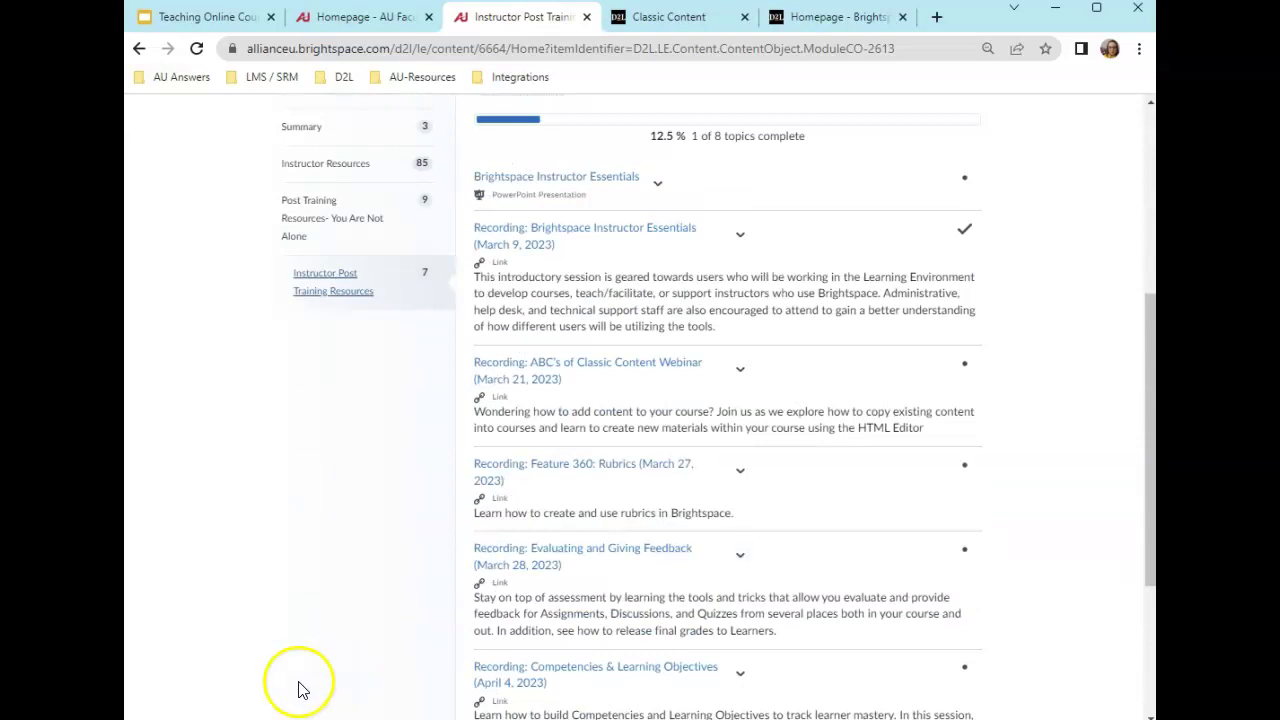
pyautogui.scroll(5, 329, 643)
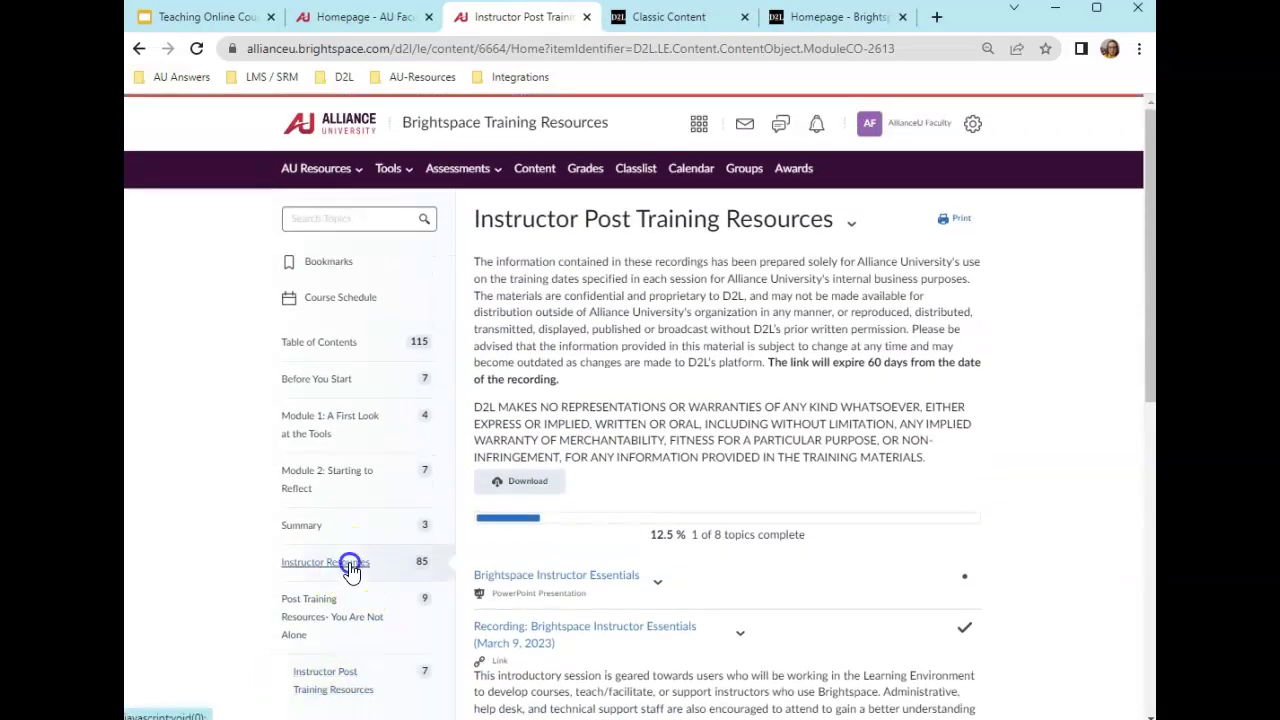
# Reopen the Instructor Resources module and look over its list of submodules
pyautogui.click(345, 563)
pyautogui.scroll(-4, 320, 585)
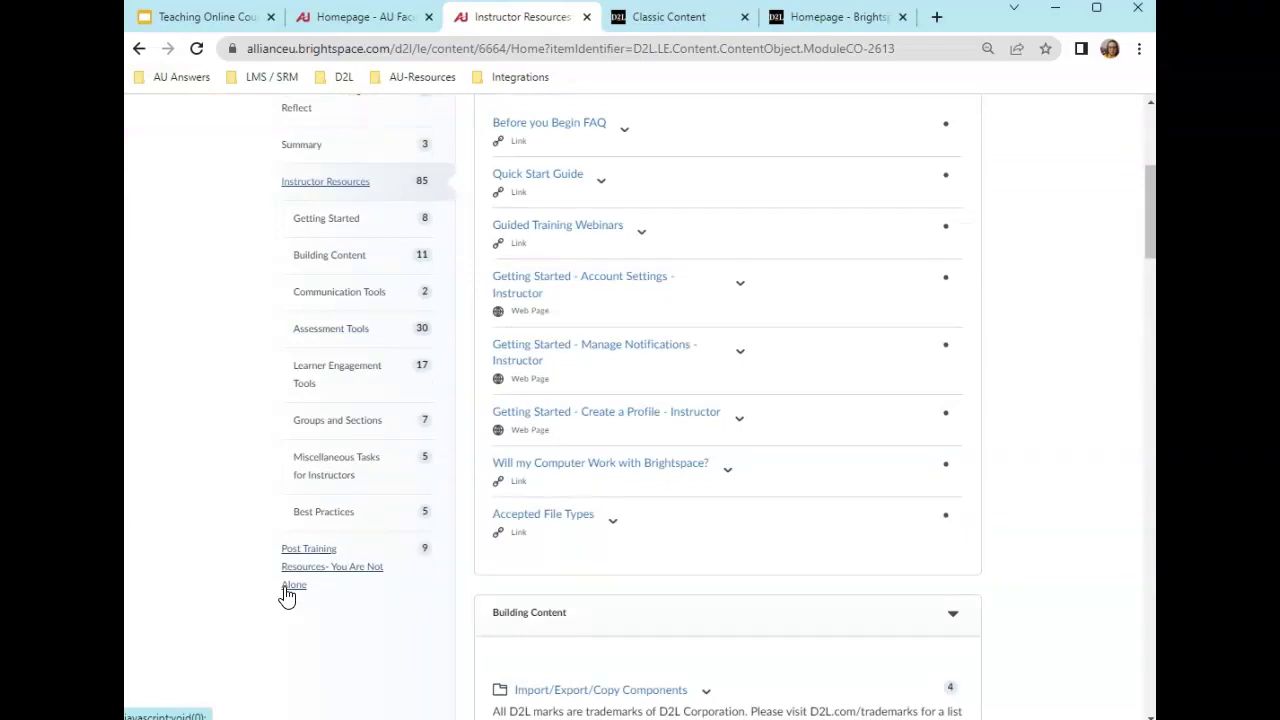
pyautogui.scroll(3, 530, 470)
pyautogui.scroll(-2, 660, 597)
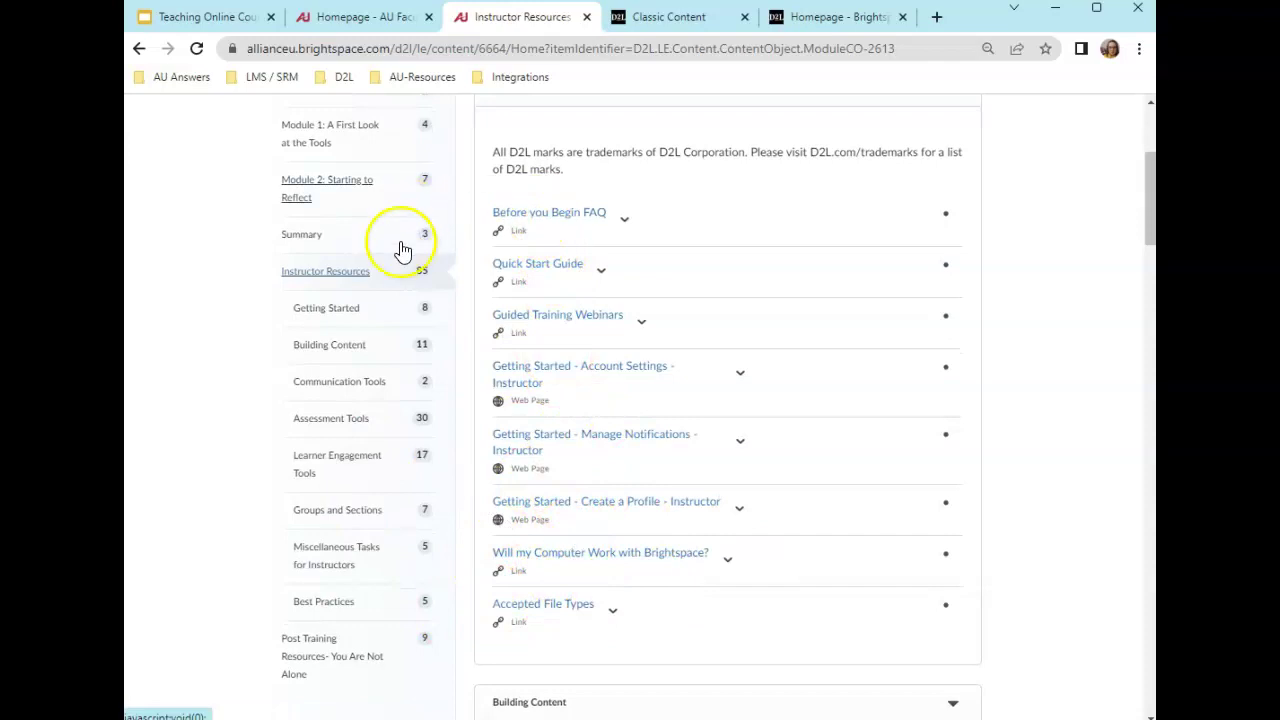
# Go from the Classic Content lesson to the Brightspace Guided Training for Instructors homepage and view its Points of Interest
pyautogui.click(670, 20)
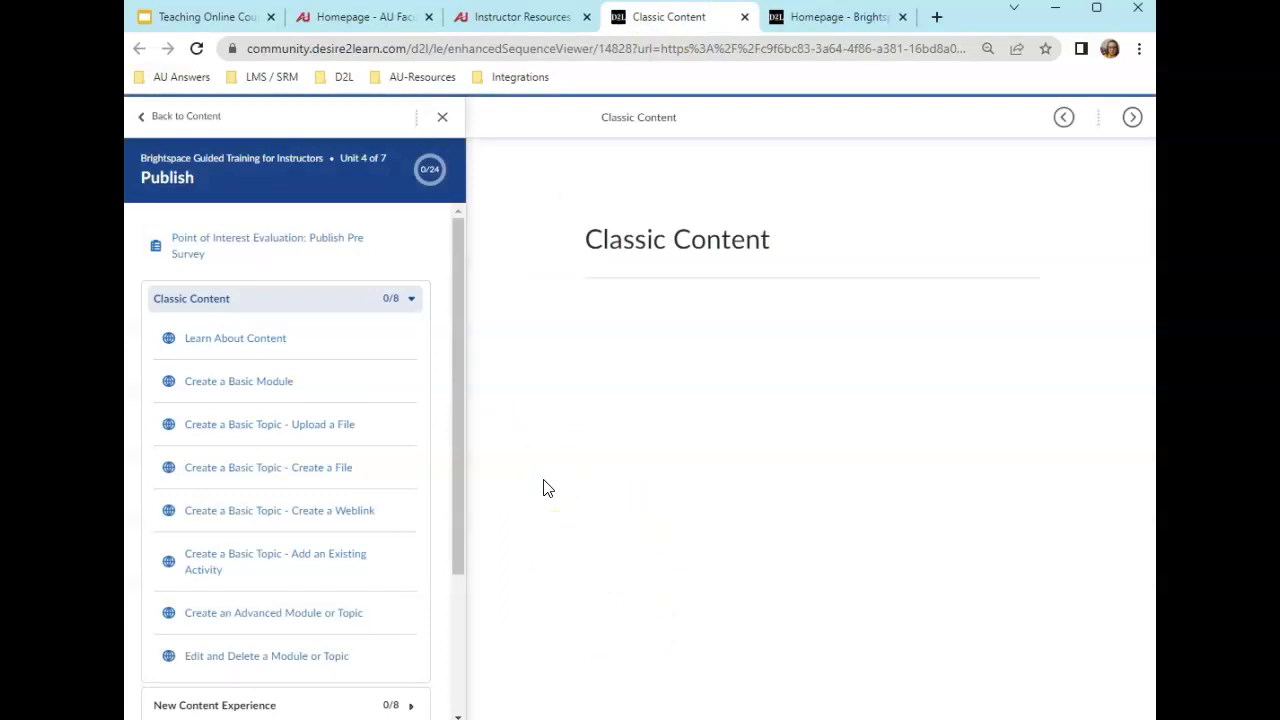
pyautogui.click(185, 116)
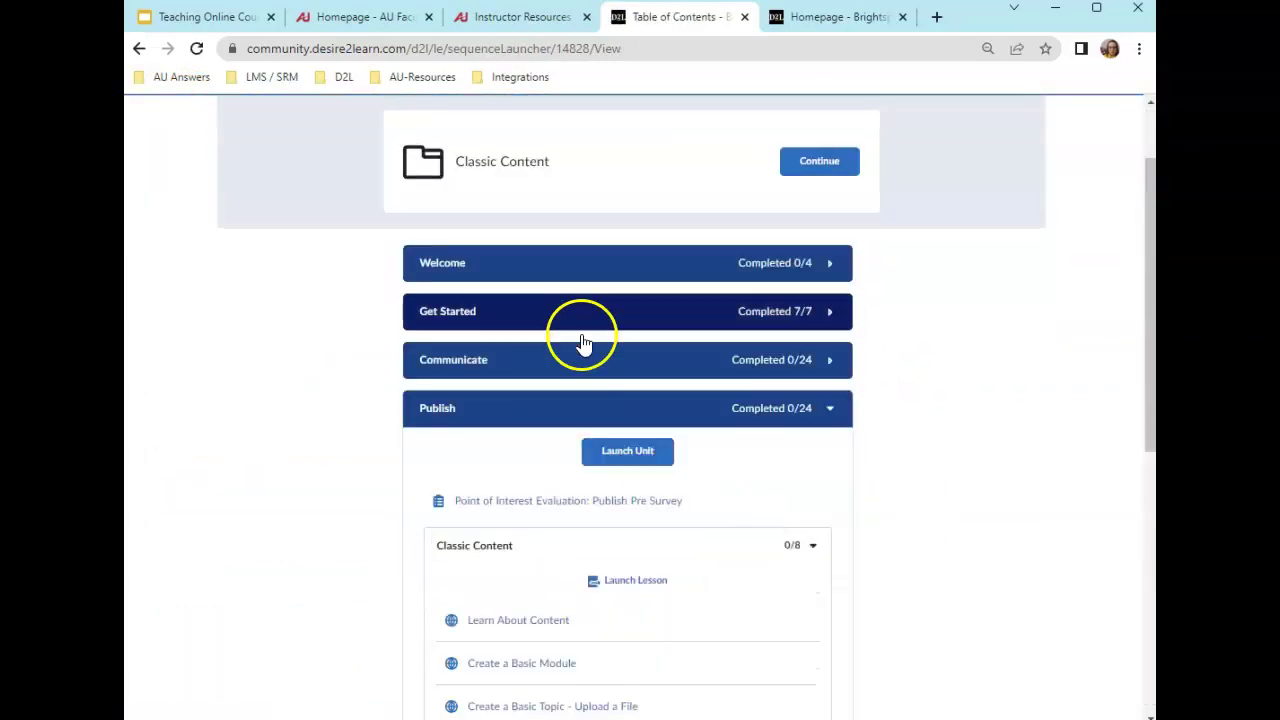
pyautogui.scroll(1, 566, 386)
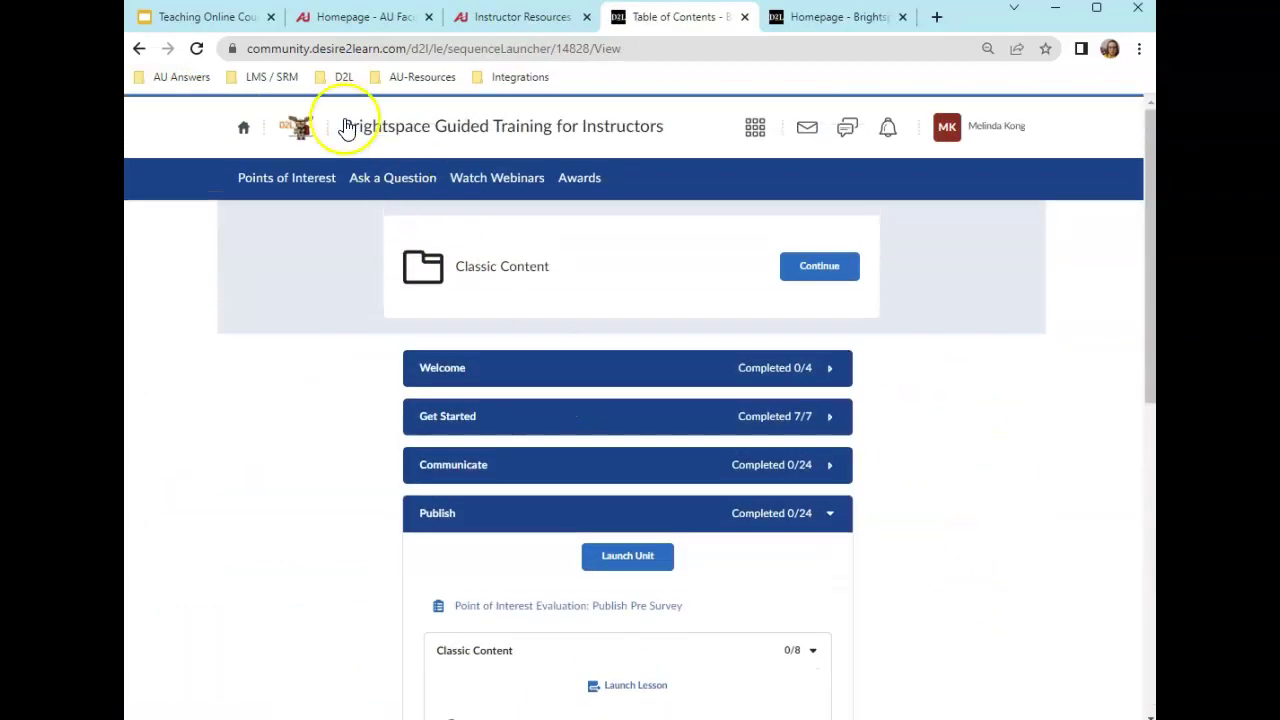
pyautogui.click(406, 126)
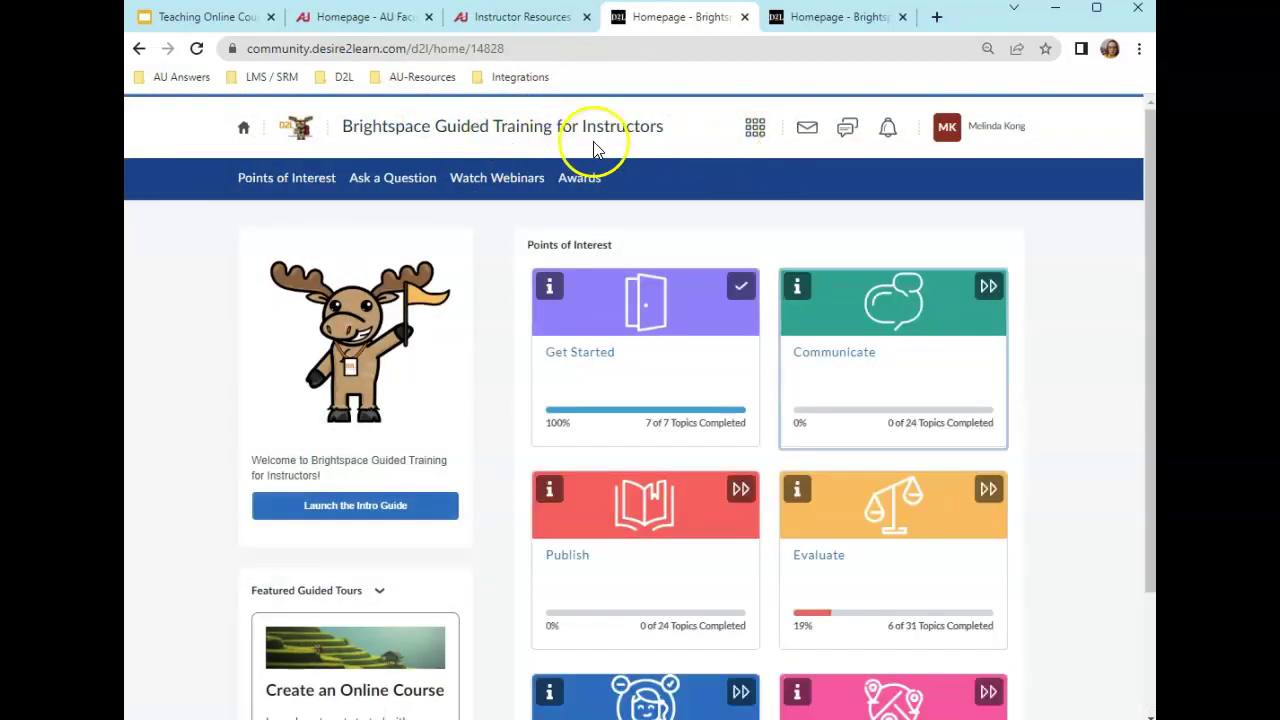
pyautogui.scroll(-2, 997, 557)
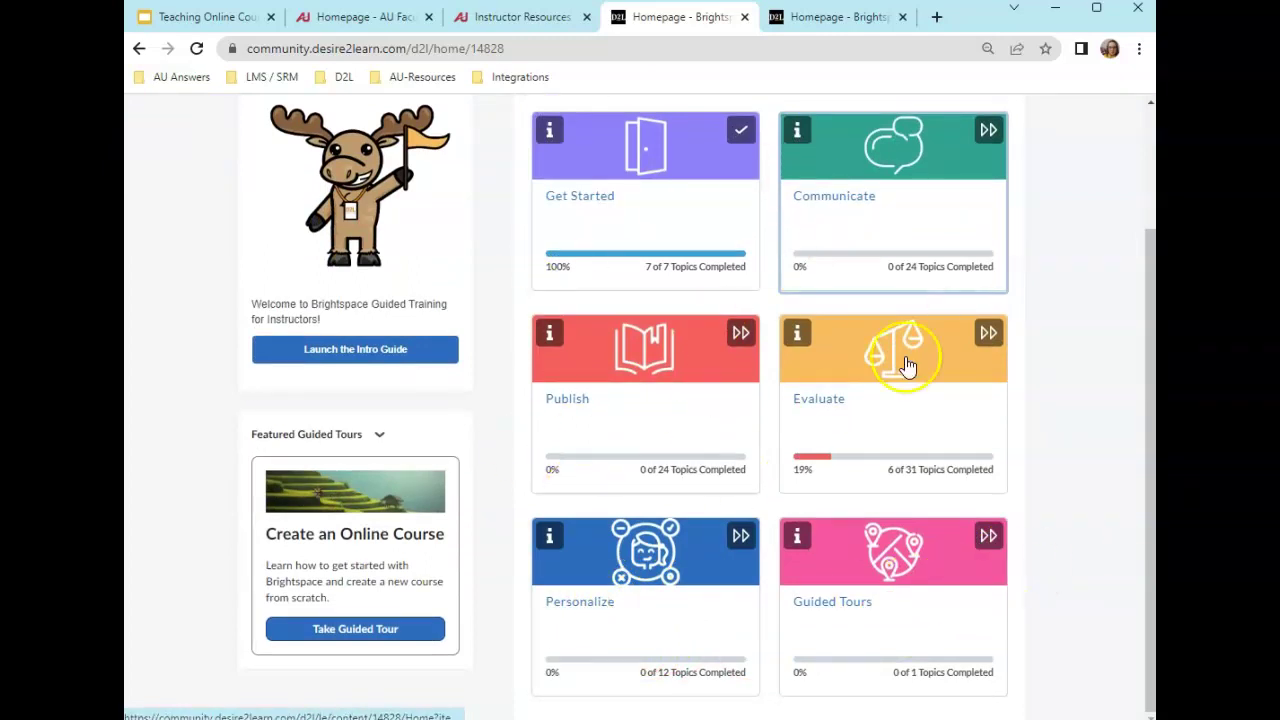
# Return to the AU Faculty Sandbox, open its Announcements page and show the available actions for the Welcome Message
pyautogui.click(382, 18)
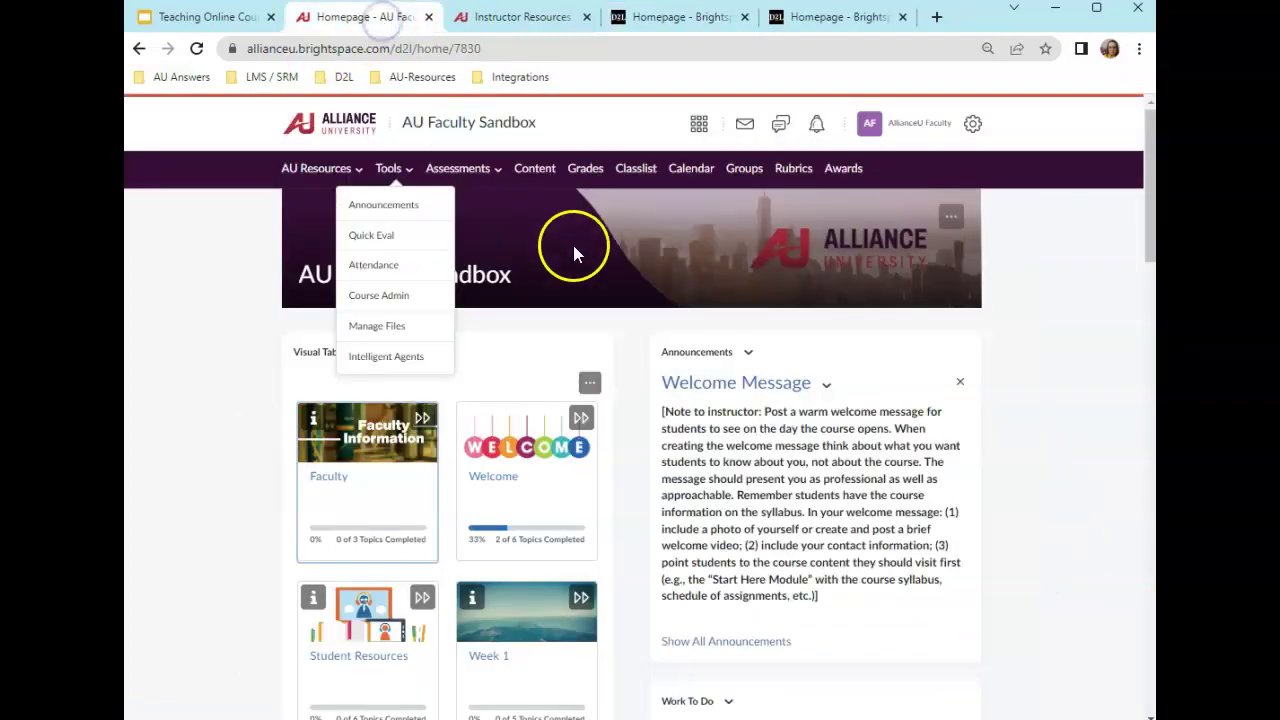
pyautogui.click(249, 428)
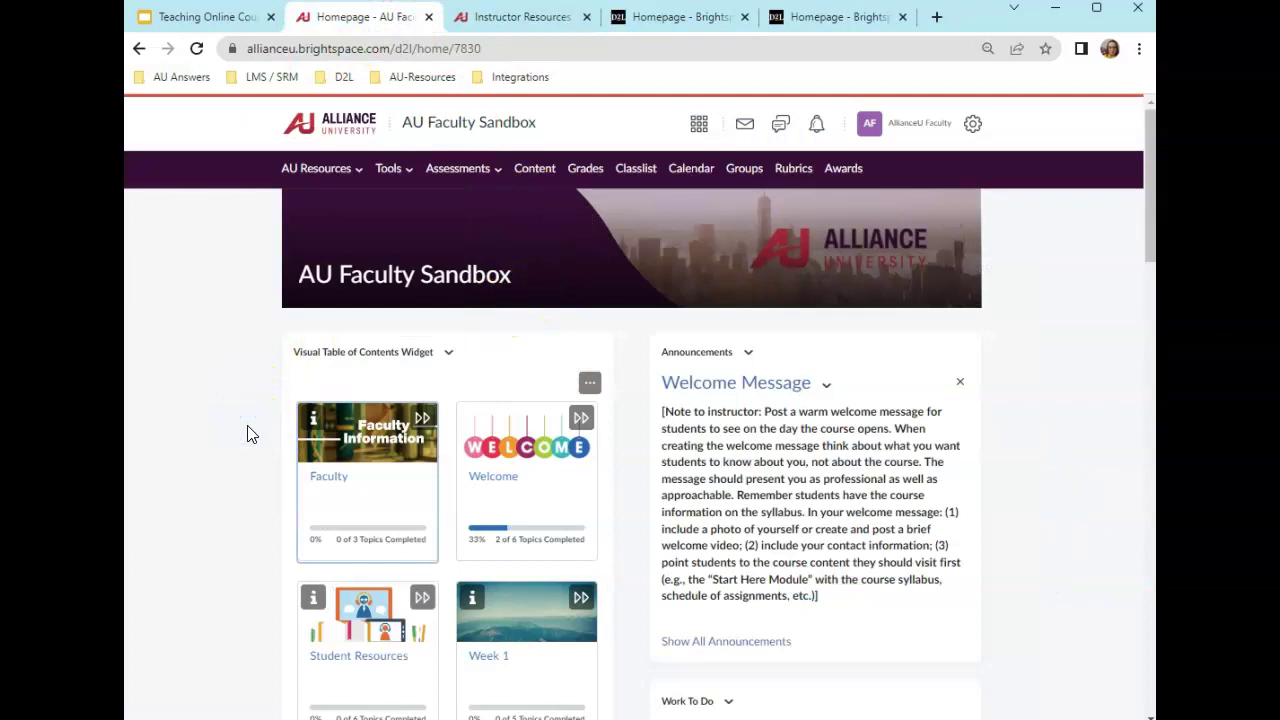
pyautogui.click(336, 183)
pyautogui.click(396, 180)
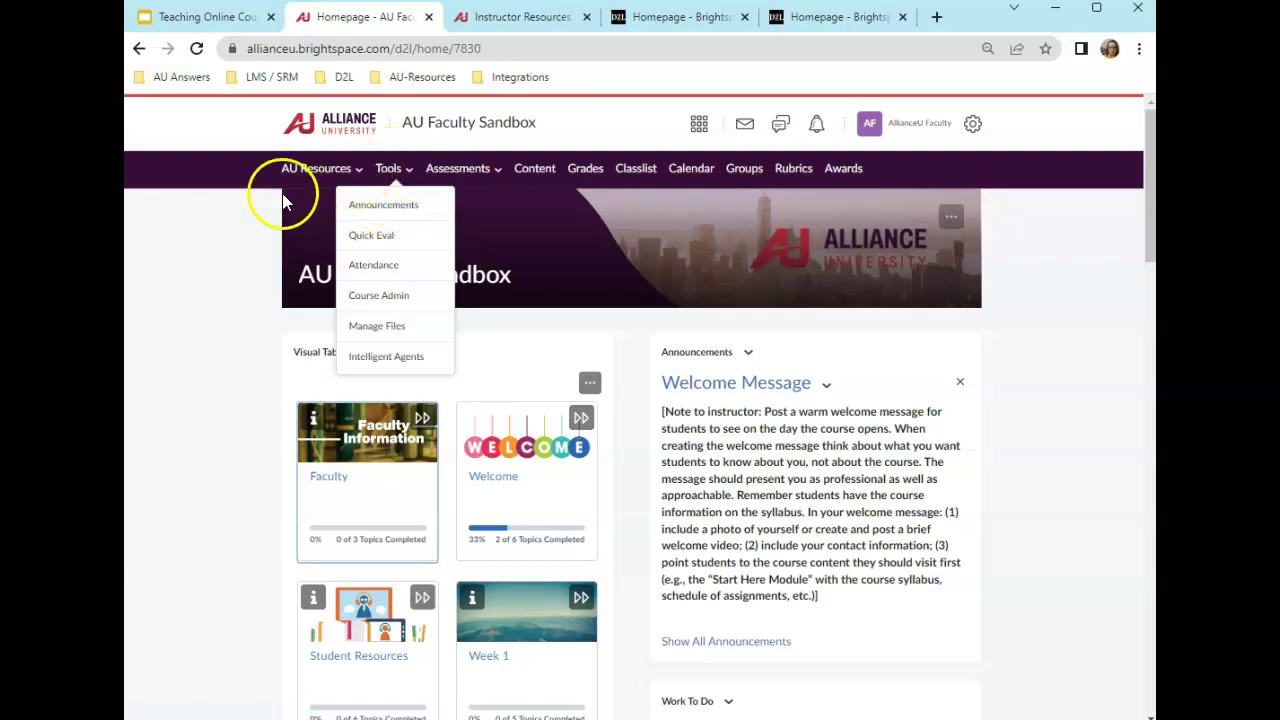
pyautogui.click(381, 206)
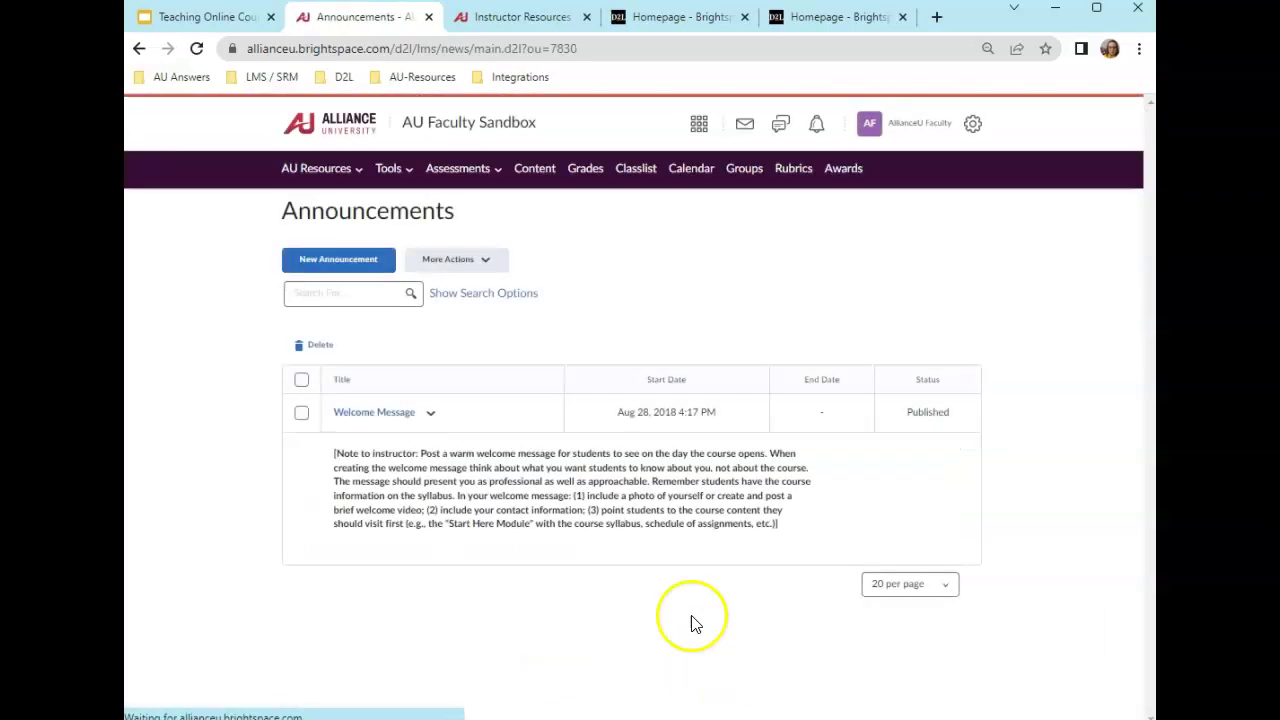
pyautogui.click(430, 413)
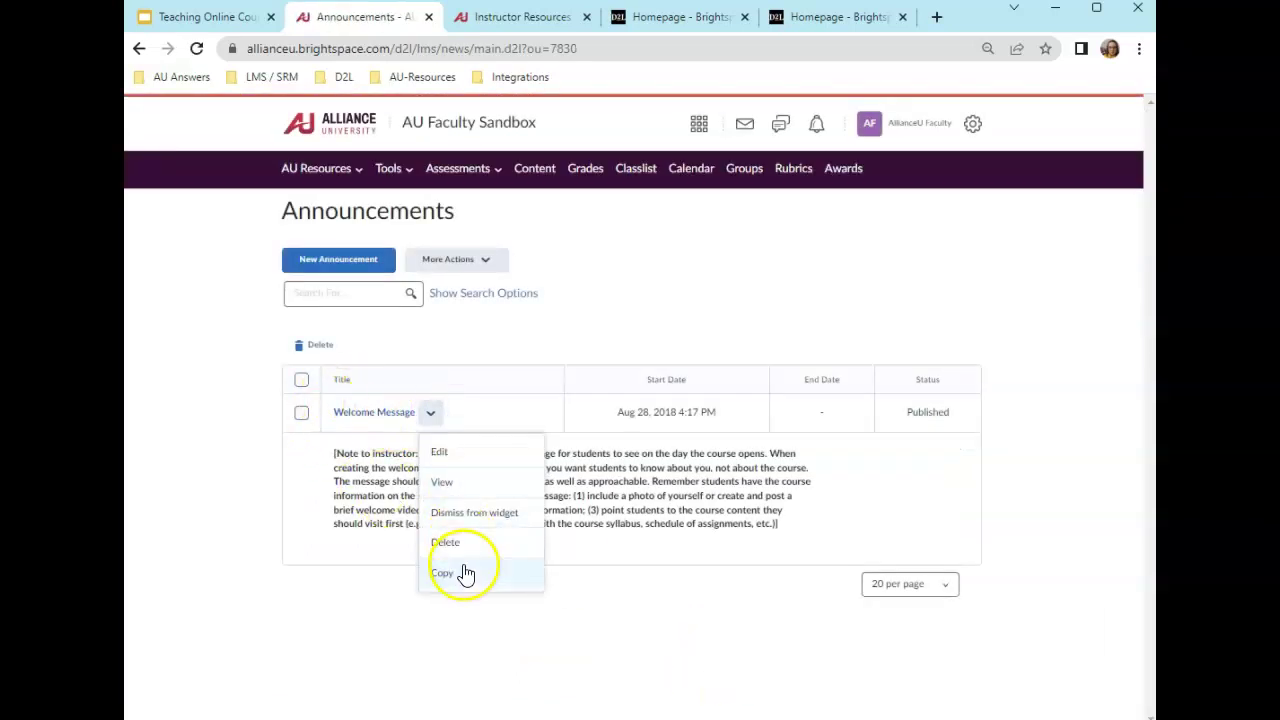
# Open a new announcement form and look through its content, availability, attachment and release condition options
pyautogui.click(353, 262)
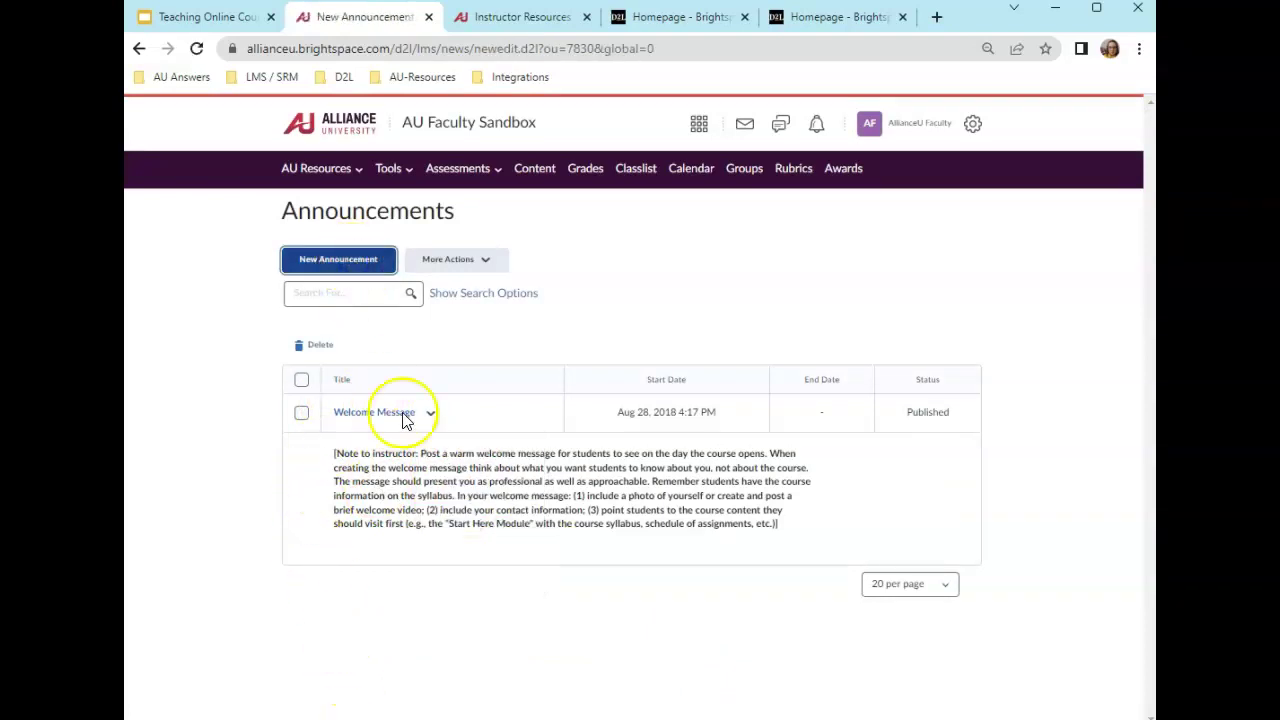
pyautogui.scroll(-4, 375, 560)
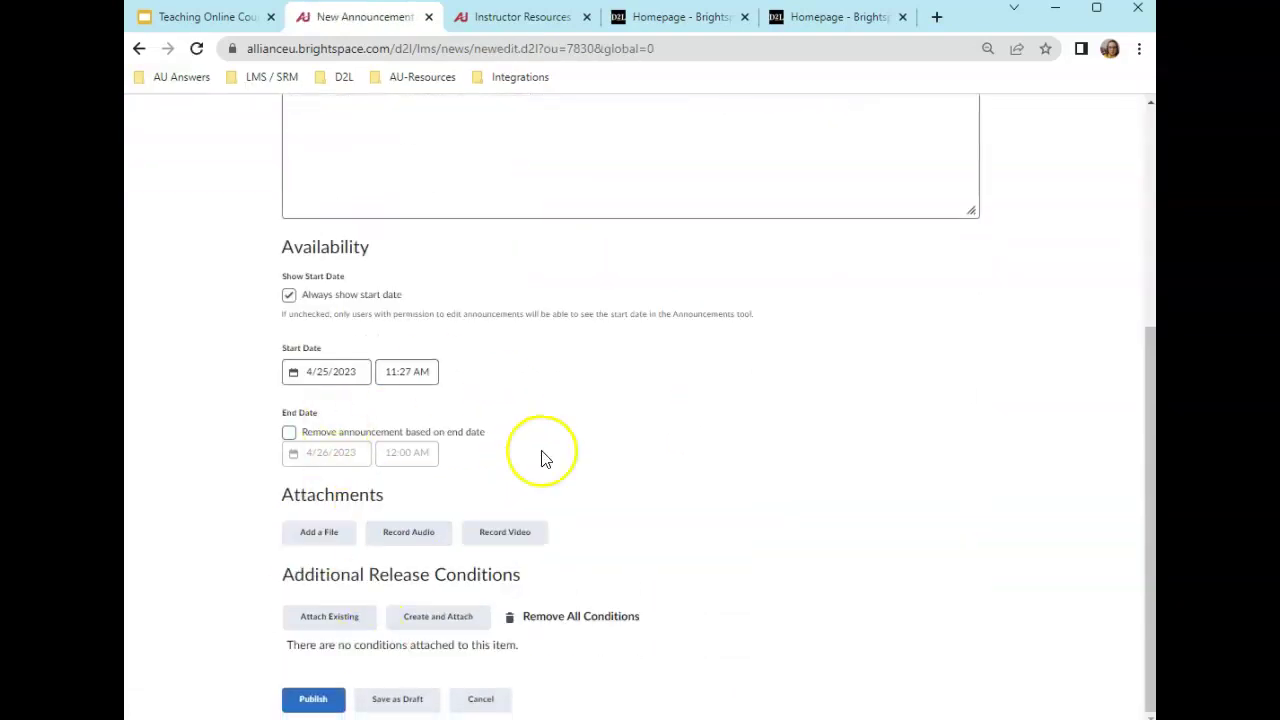
pyautogui.scroll(3, 551, 671)
pyautogui.scroll(-3, 549, 671)
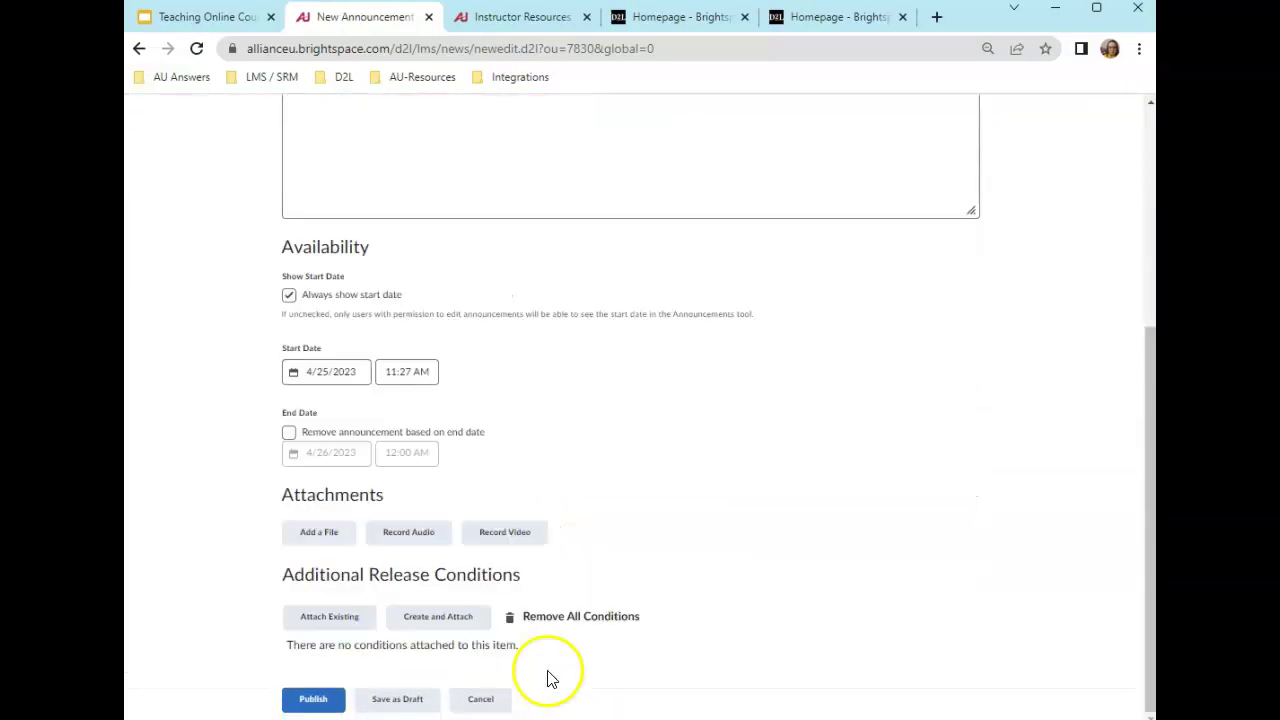
pyautogui.scroll(4, 577, 543)
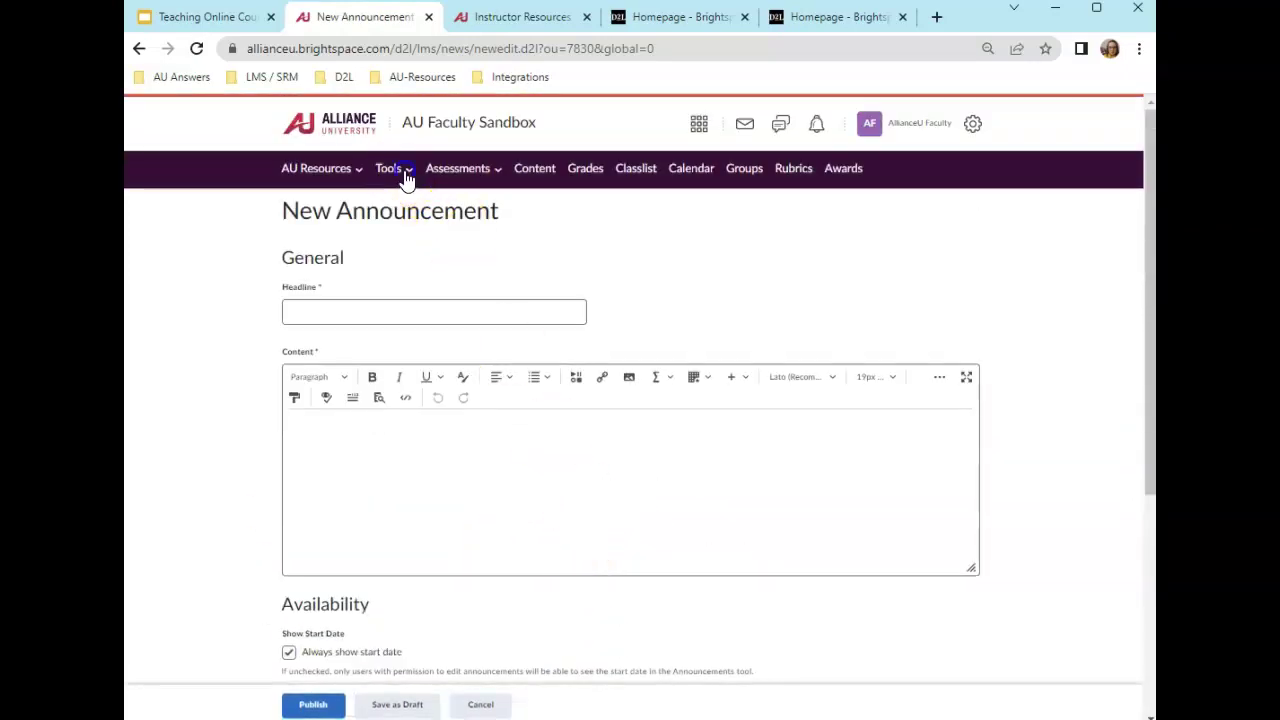
# View the sandbox's Quick Eval page by submissions, and open the Attendance Registers page
pyautogui.click(400, 168)
pyautogui.click(399, 197)
pyautogui.click(385, 237)
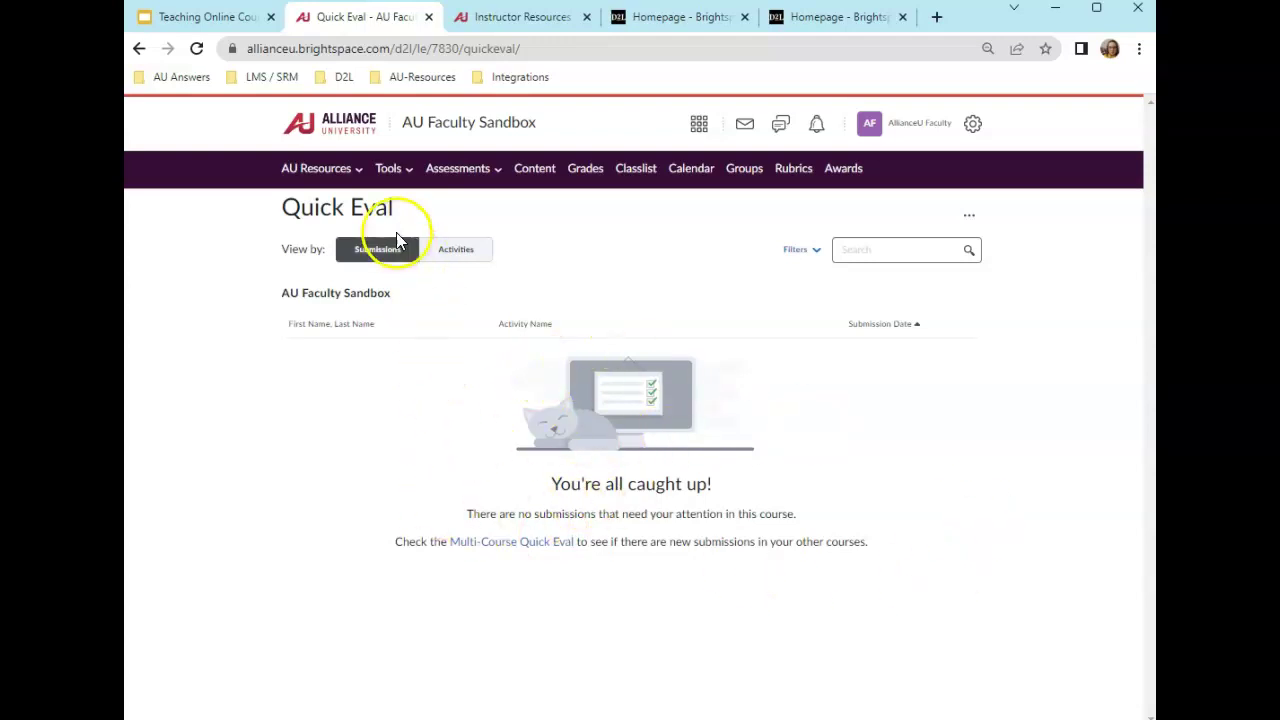
pyautogui.click(396, 178)
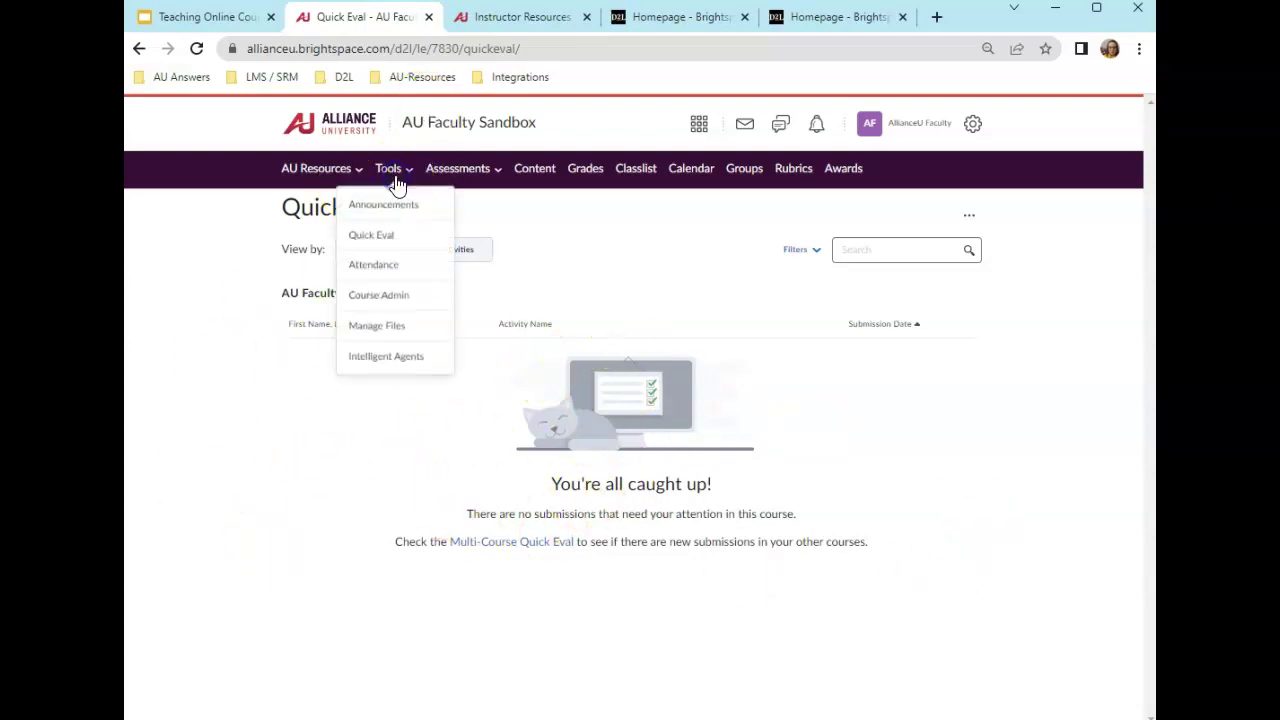
pyautogui.click(374, 266)
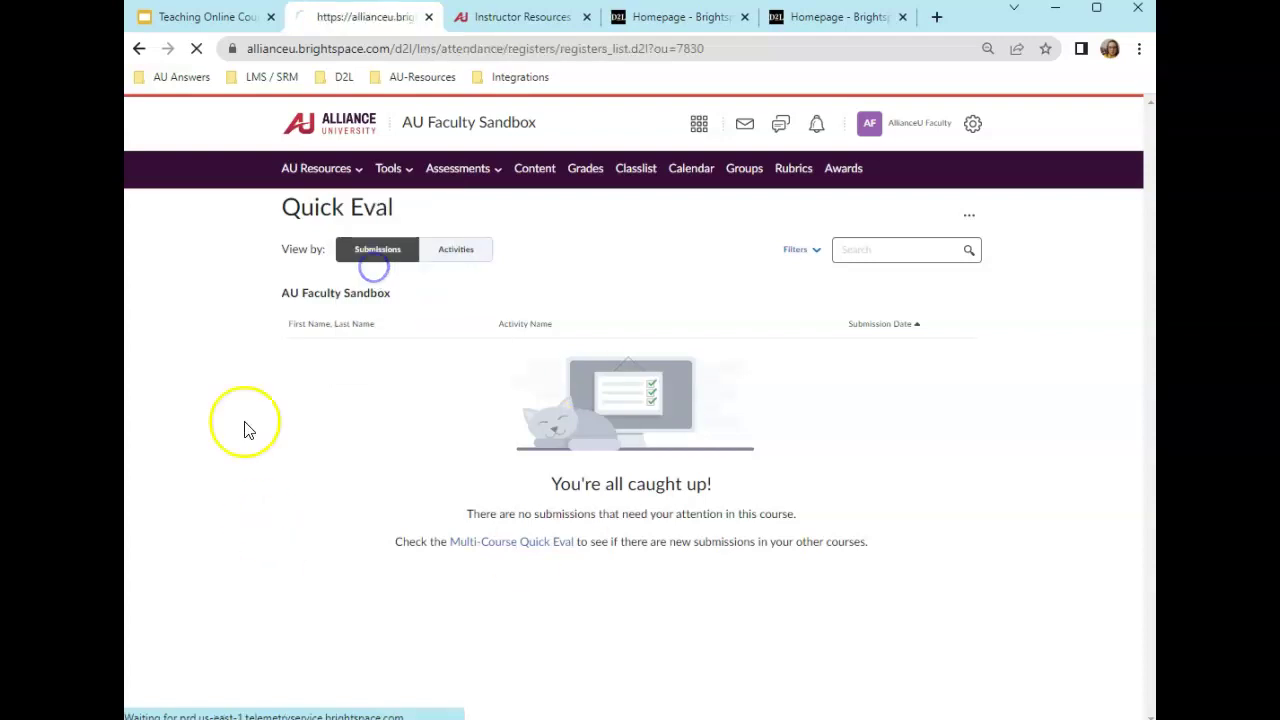
# Open Manage Files, look through the course's file list, and view the Upload dialog without uploading anything
pyautogui.click(400, 172)
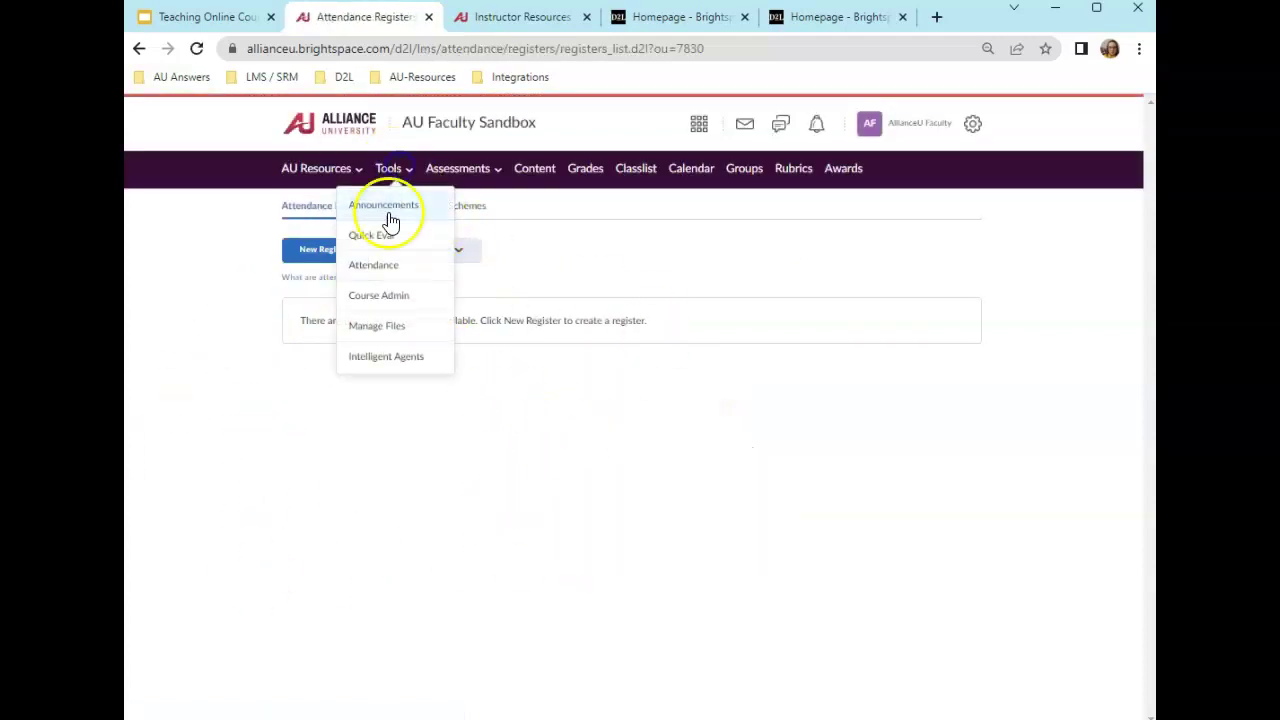
pyautogui.click(381, 329)
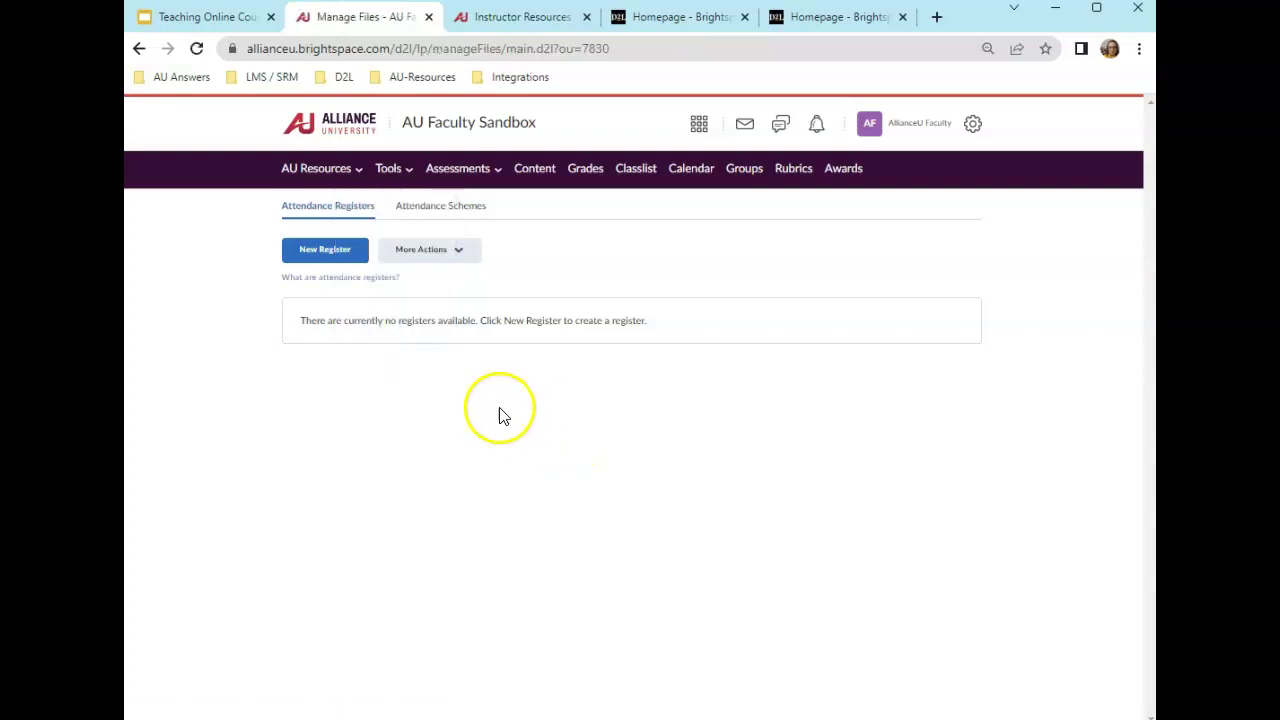
pyautogui.scroll(-10, 591, 560)
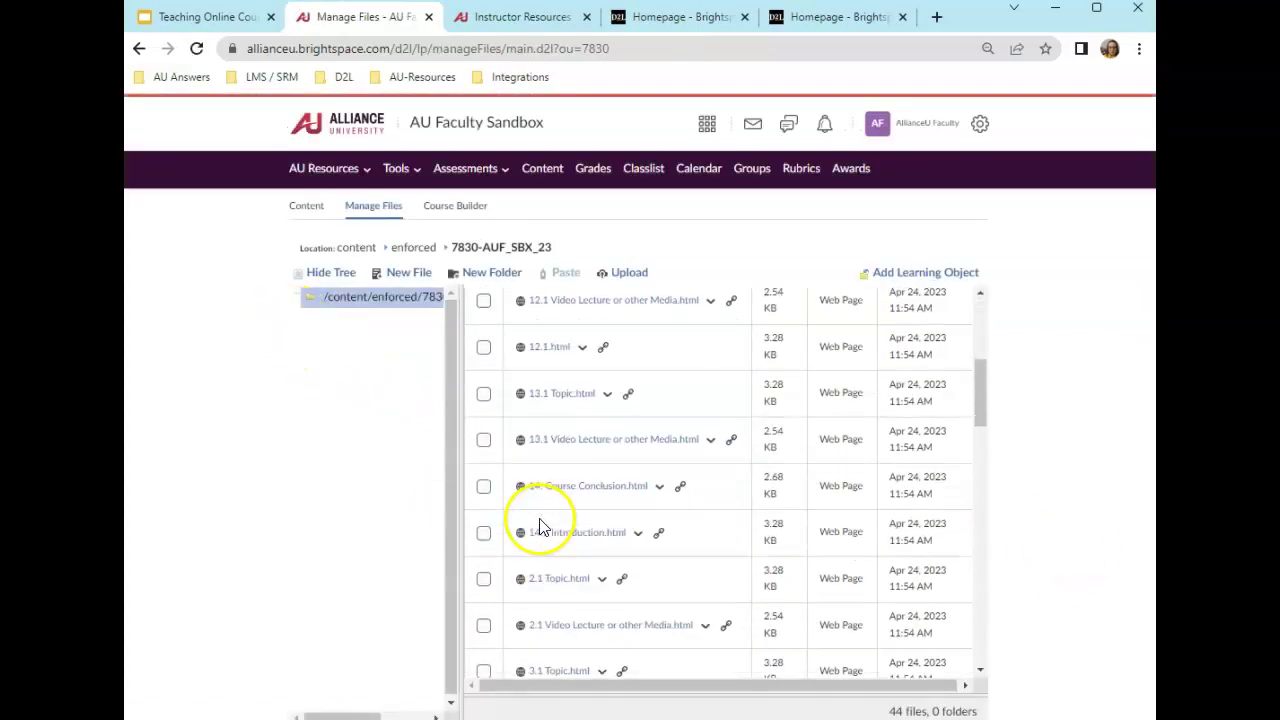
pyautogui.scroll(-5, 612, 563)
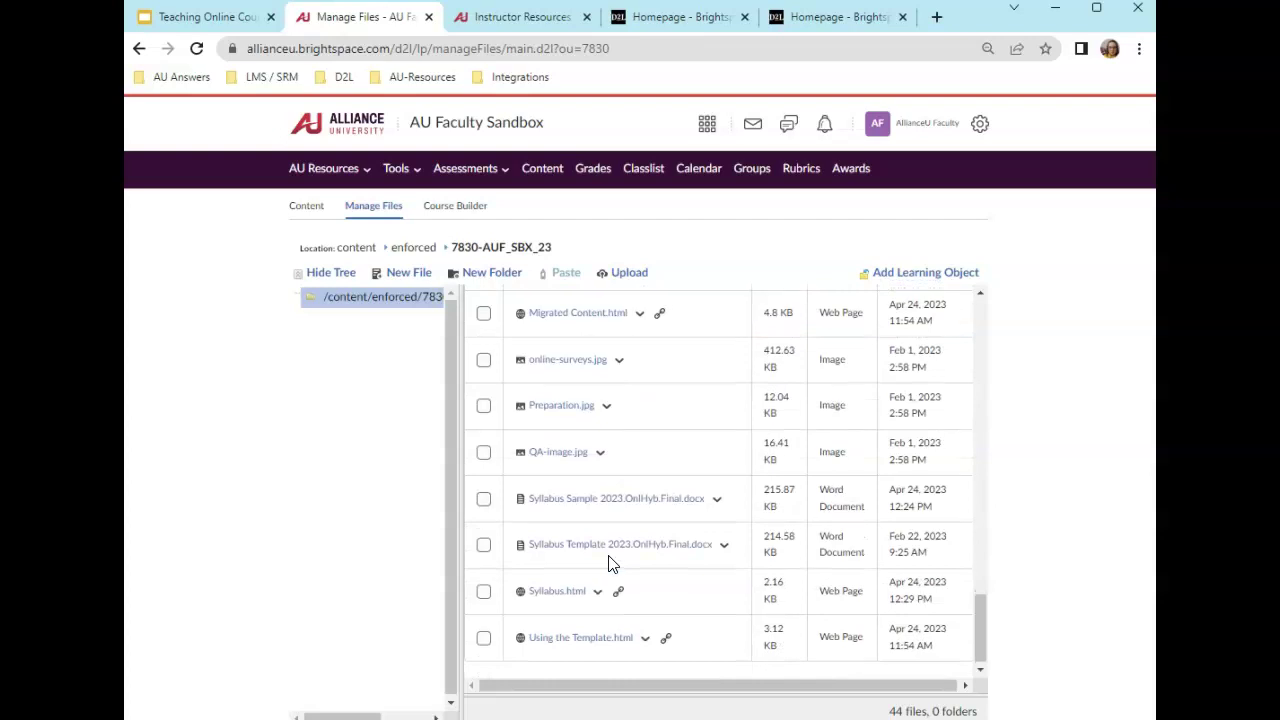
pyautogui.scroll(15, 612, 563)
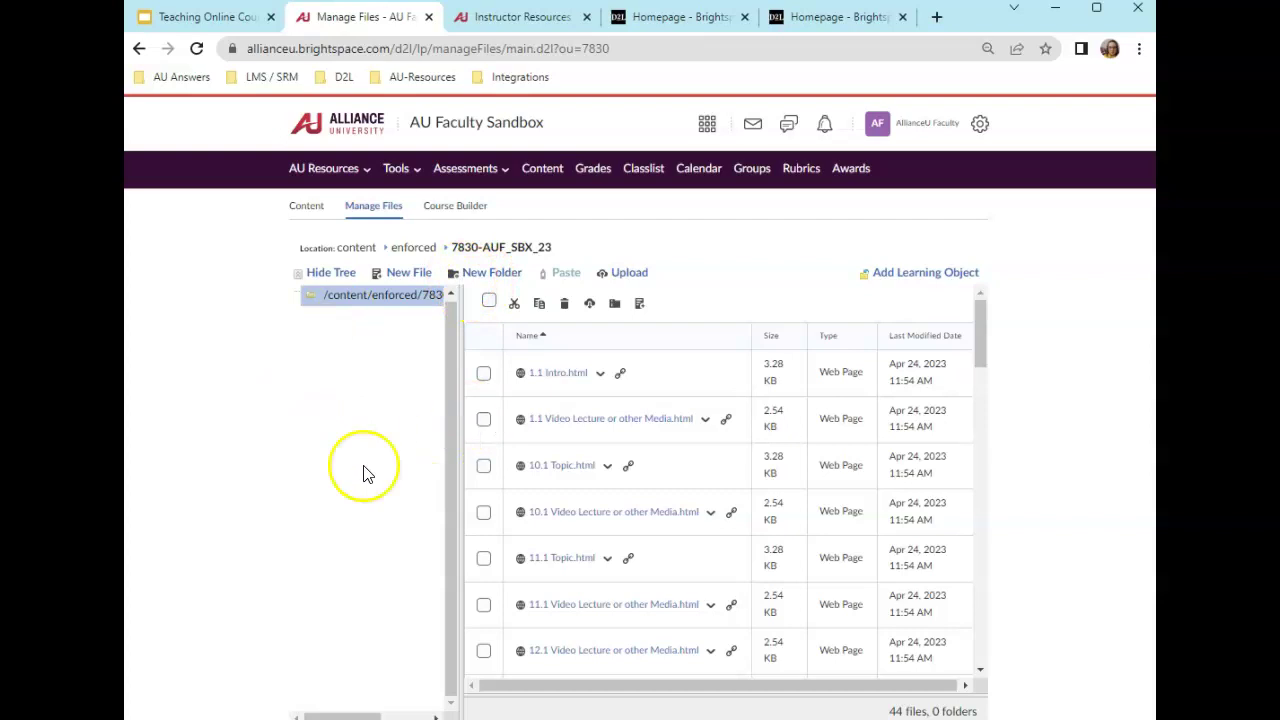
pyautogui.click(625, 272)
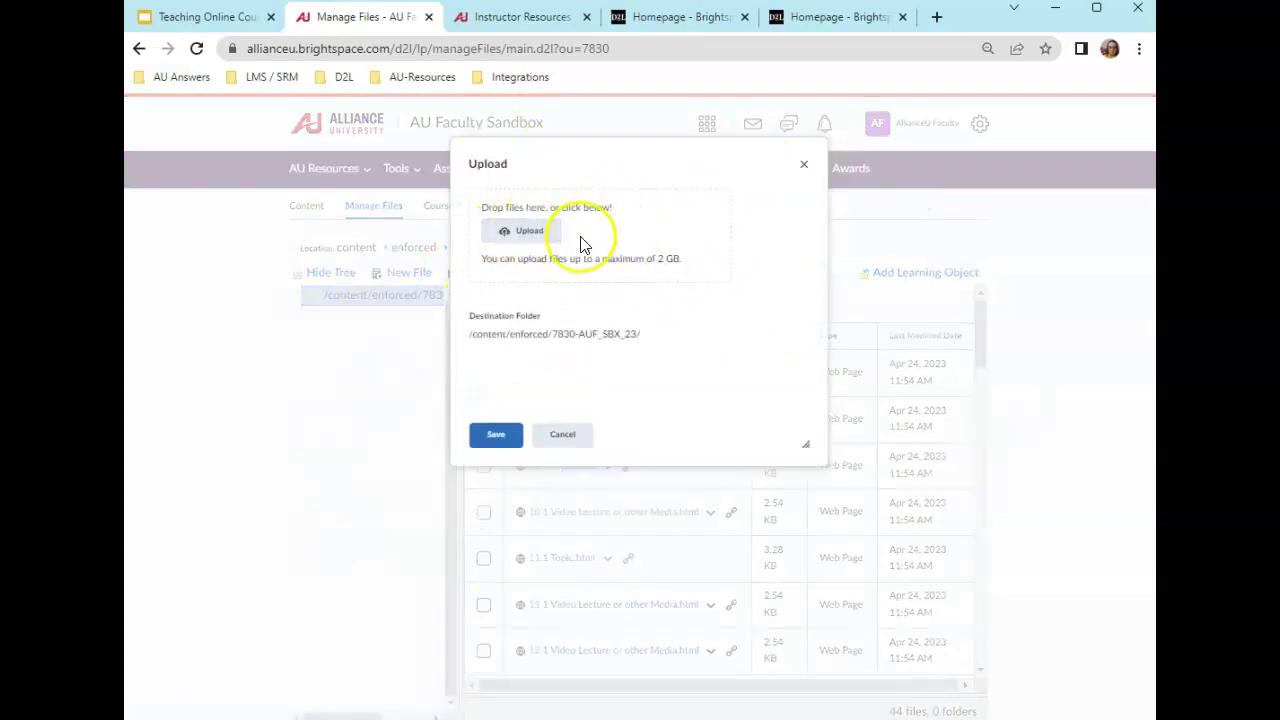
pyautogui.click(803, 163)
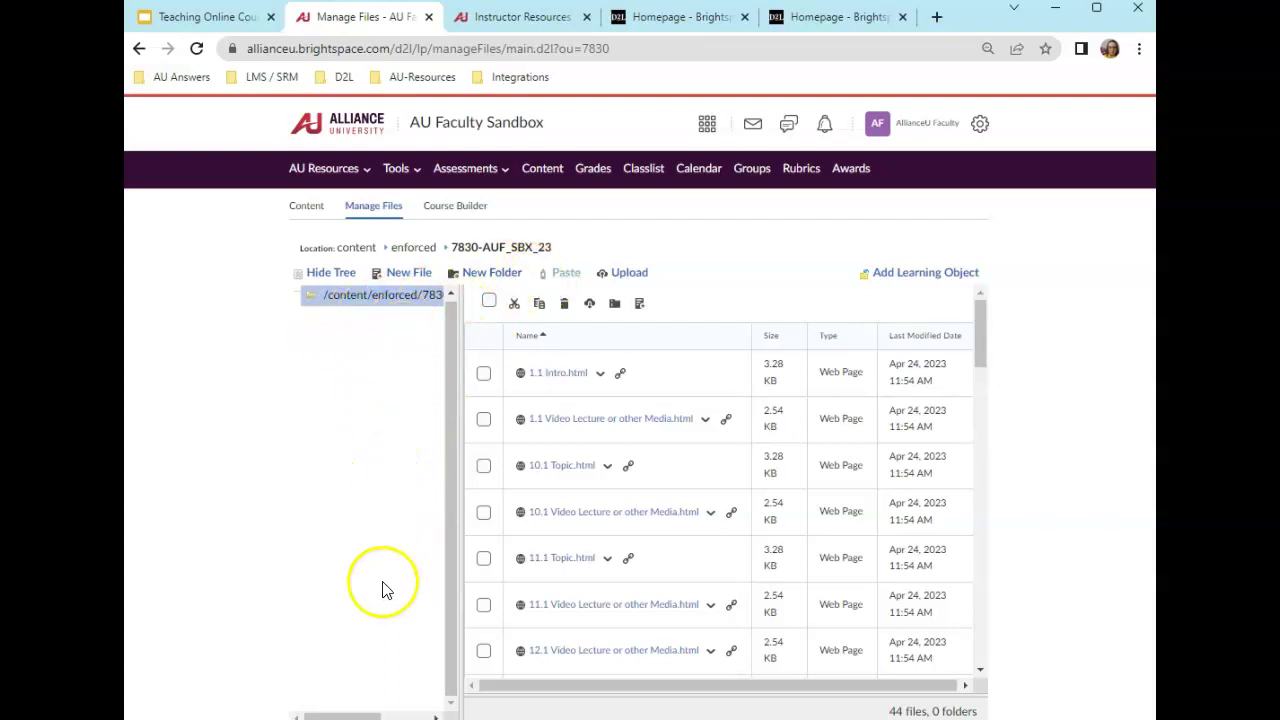
# Open Course Builder for the AU Faculty Sandbox and look over the outline of its modules and weeks
pyautogui.click(408, 172)
pyautogui.click(263, 434)
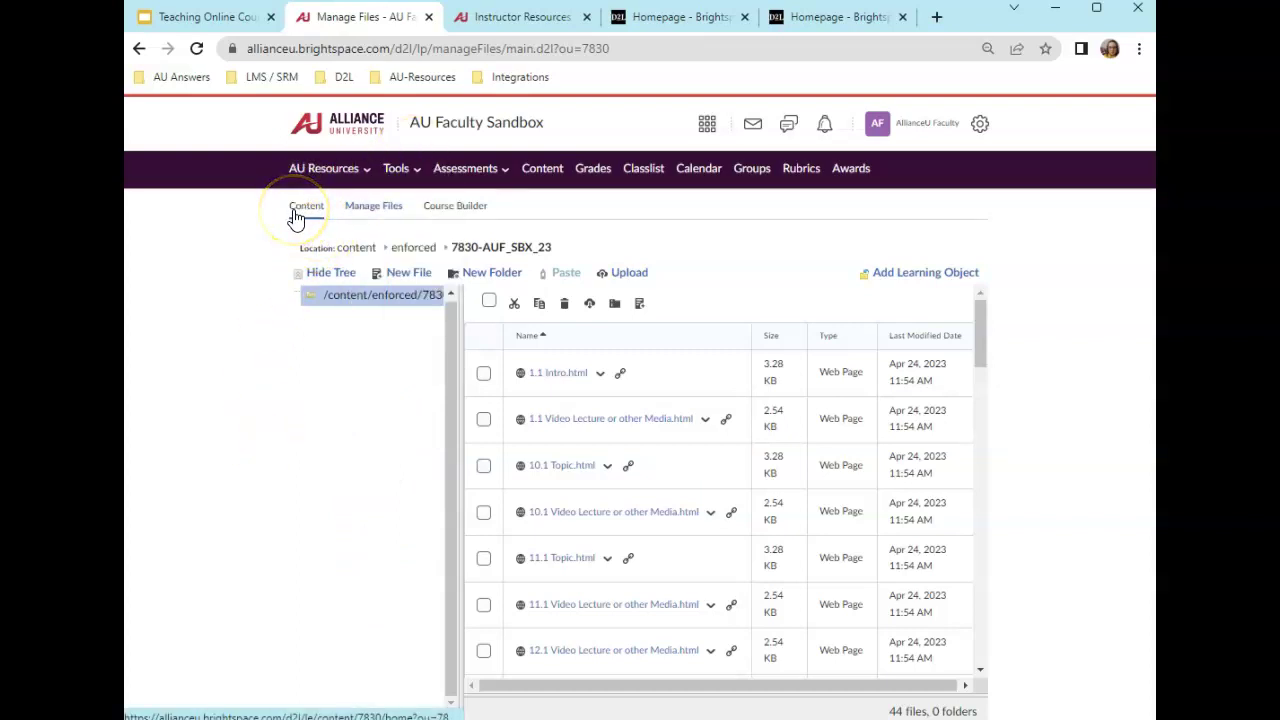
pyautogui.click(470, 208)
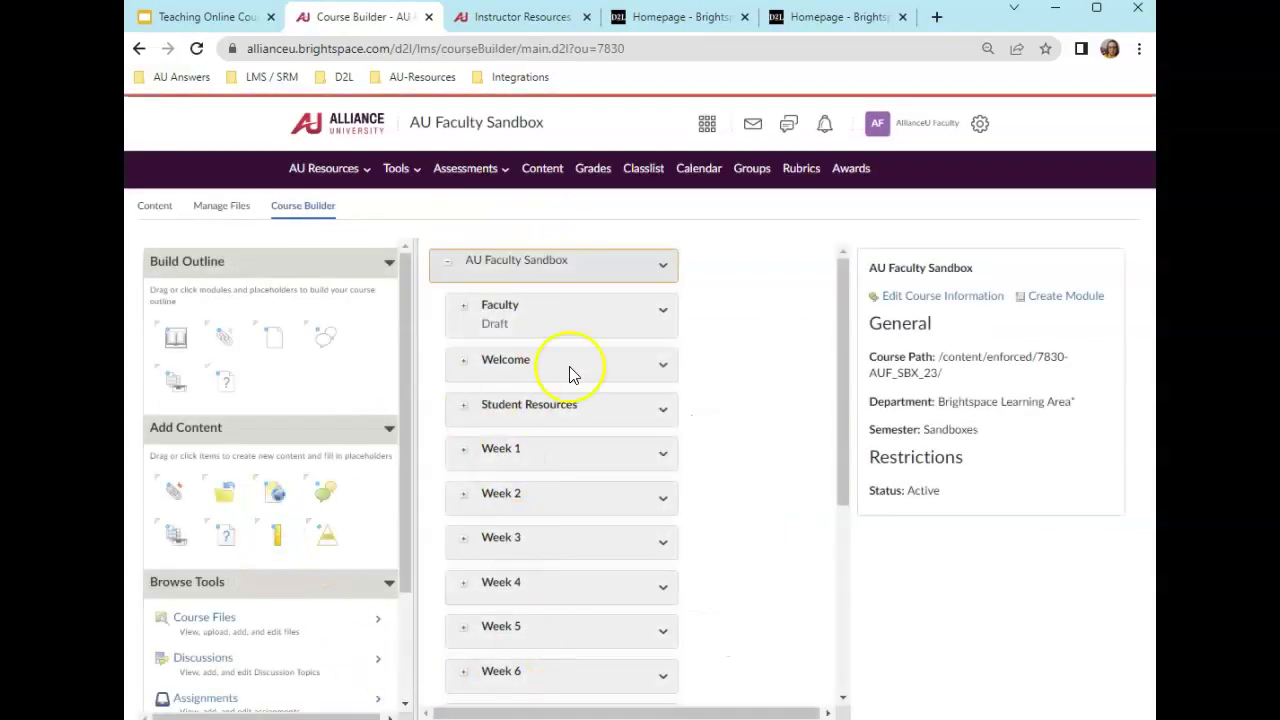
pyautogui.scroll(-3, 737, 515)
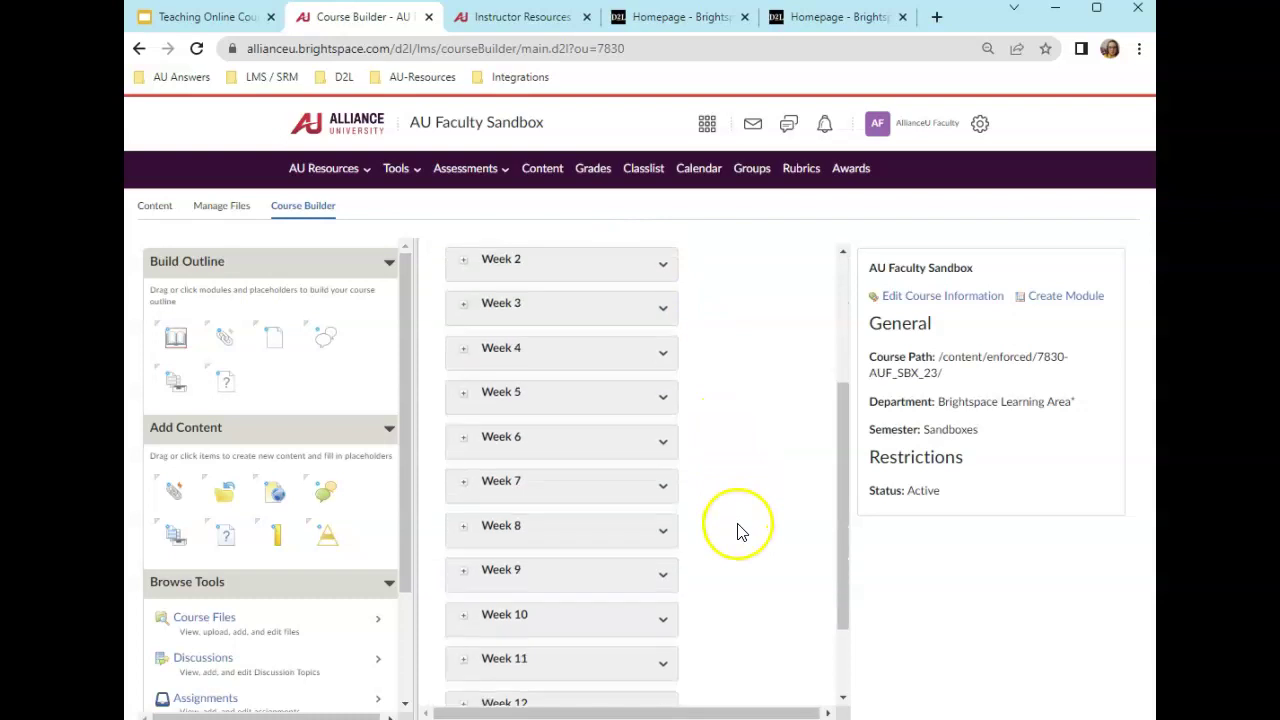
pyautogui.scroll(4, 763, 606)
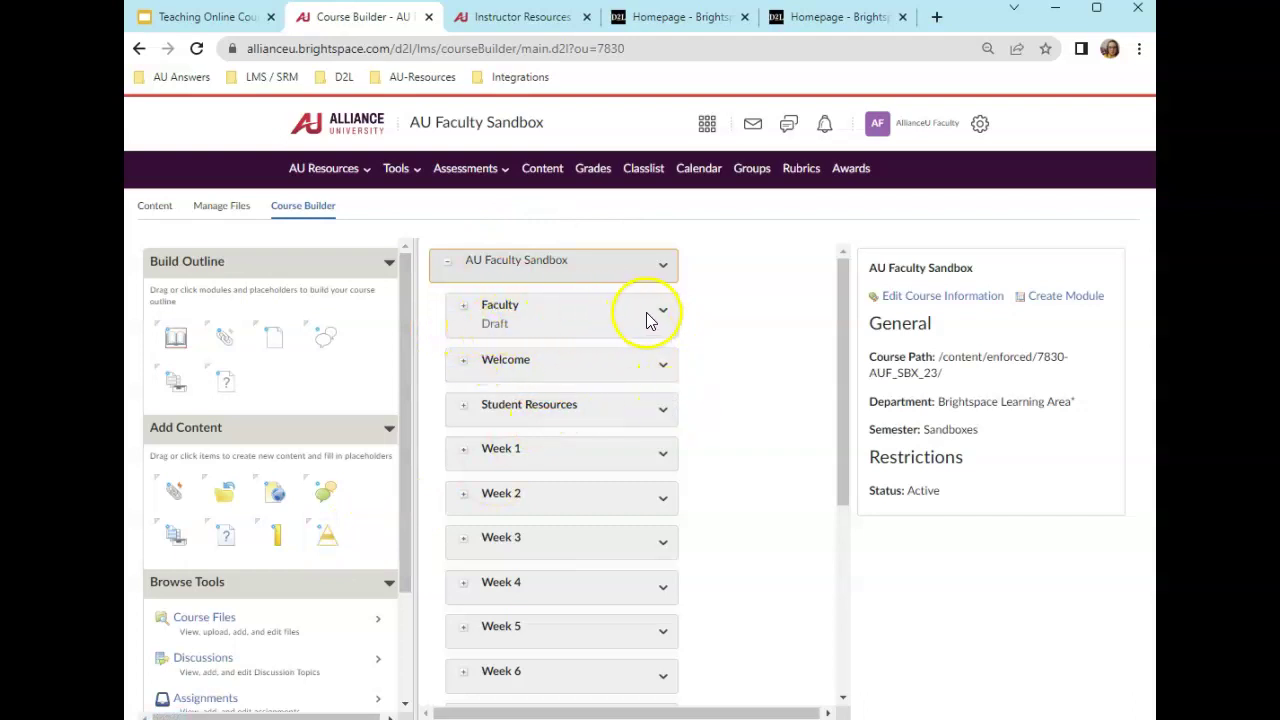
# Open Course Administration and view its tools sorted by name, and by category
pyautogui.click(402, 170)
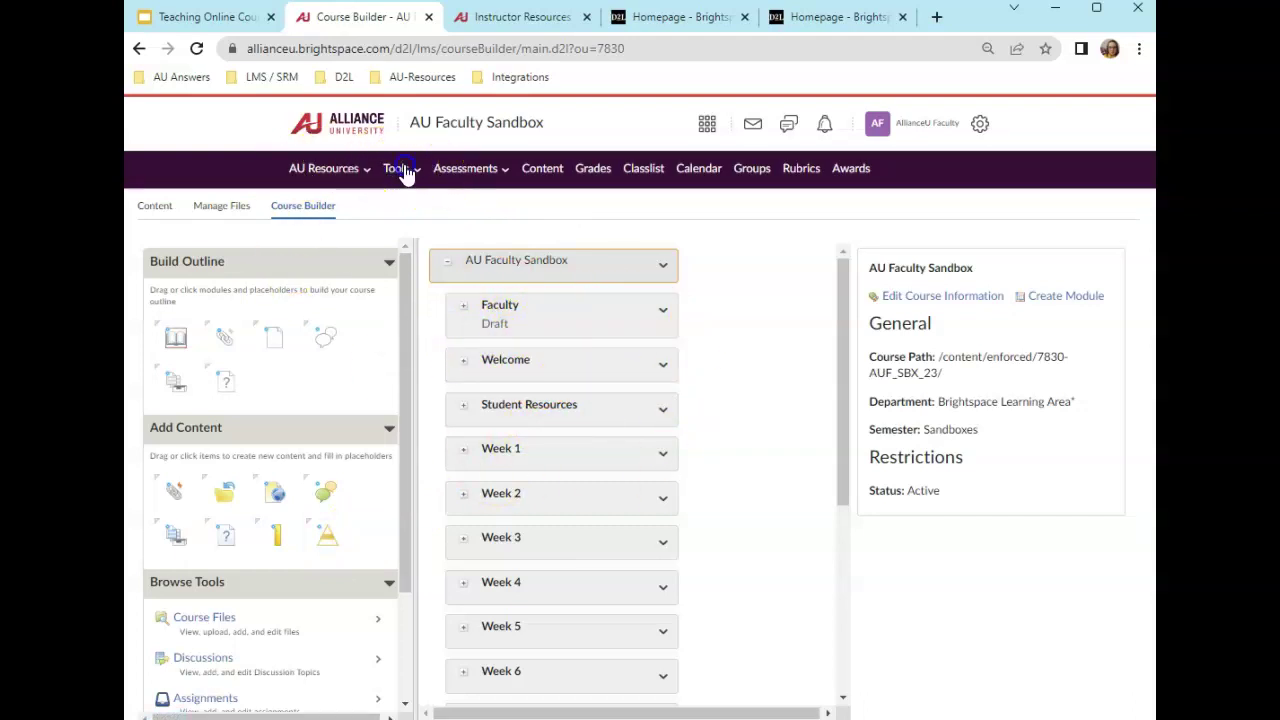
pyautogui.click(393, 298)
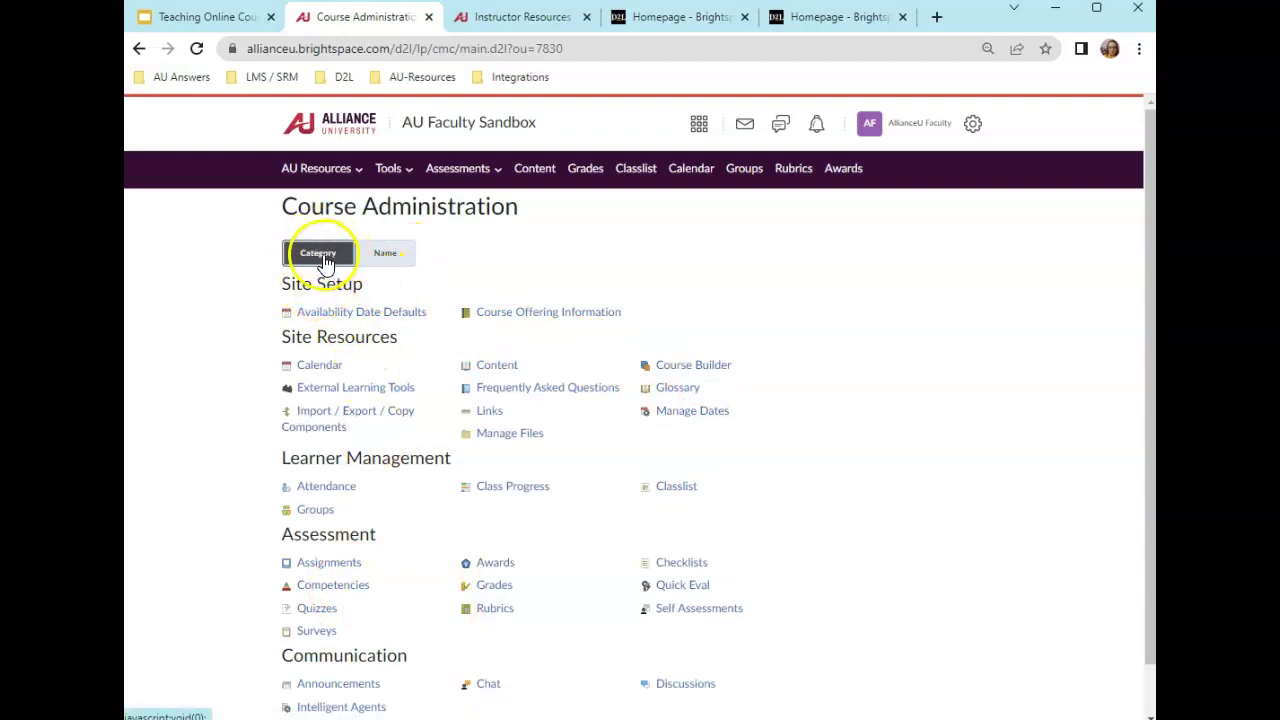
pyautogui.click(385, 257)
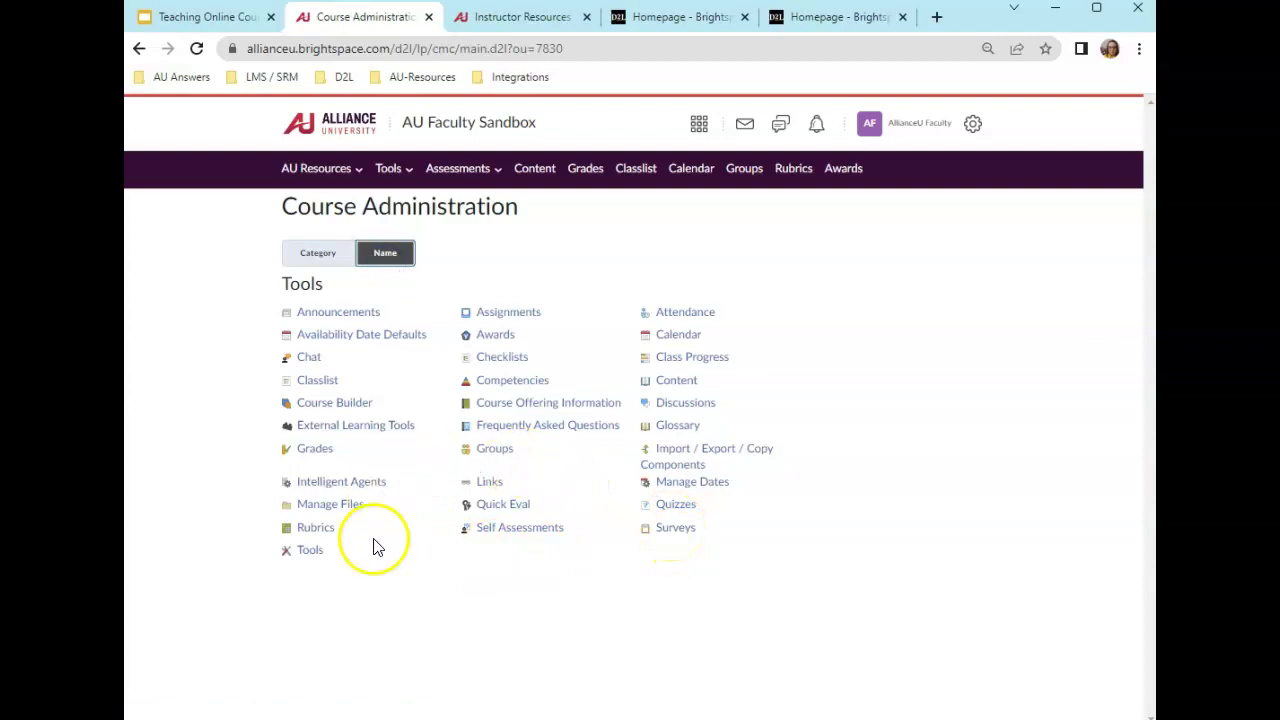
pyautogui.click(320, 258)
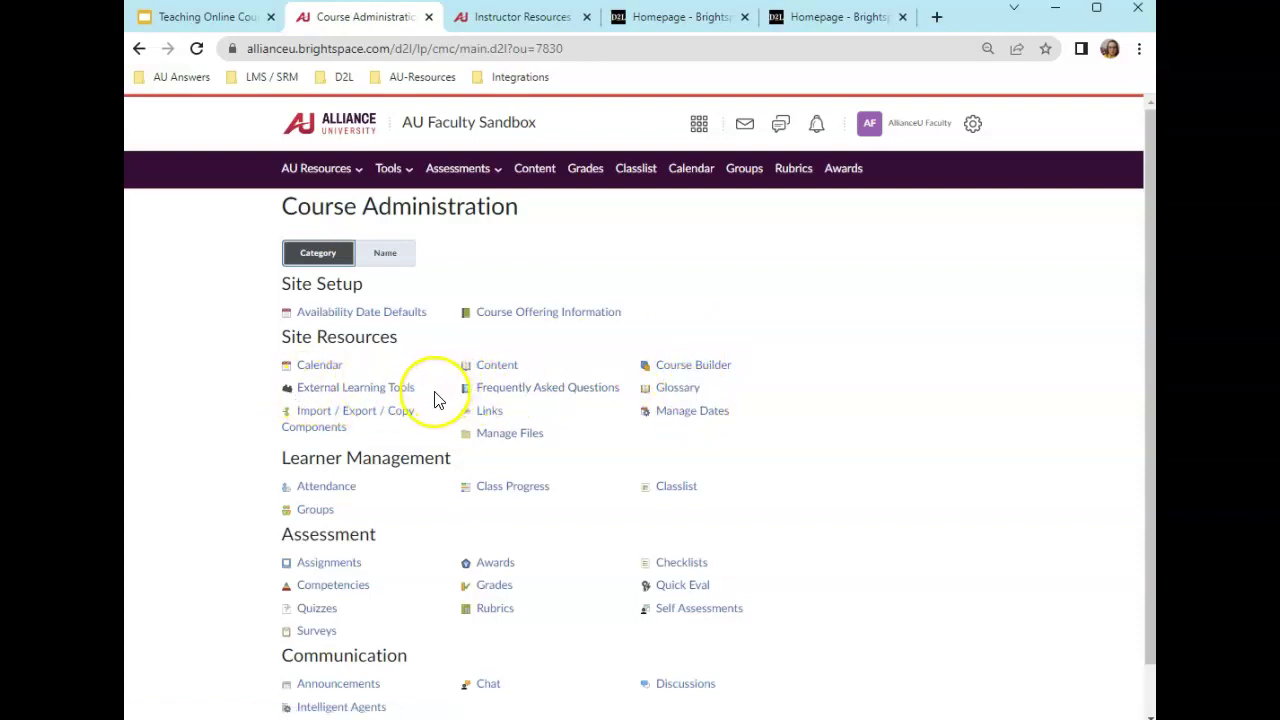
pyautogui.click(340, 395)
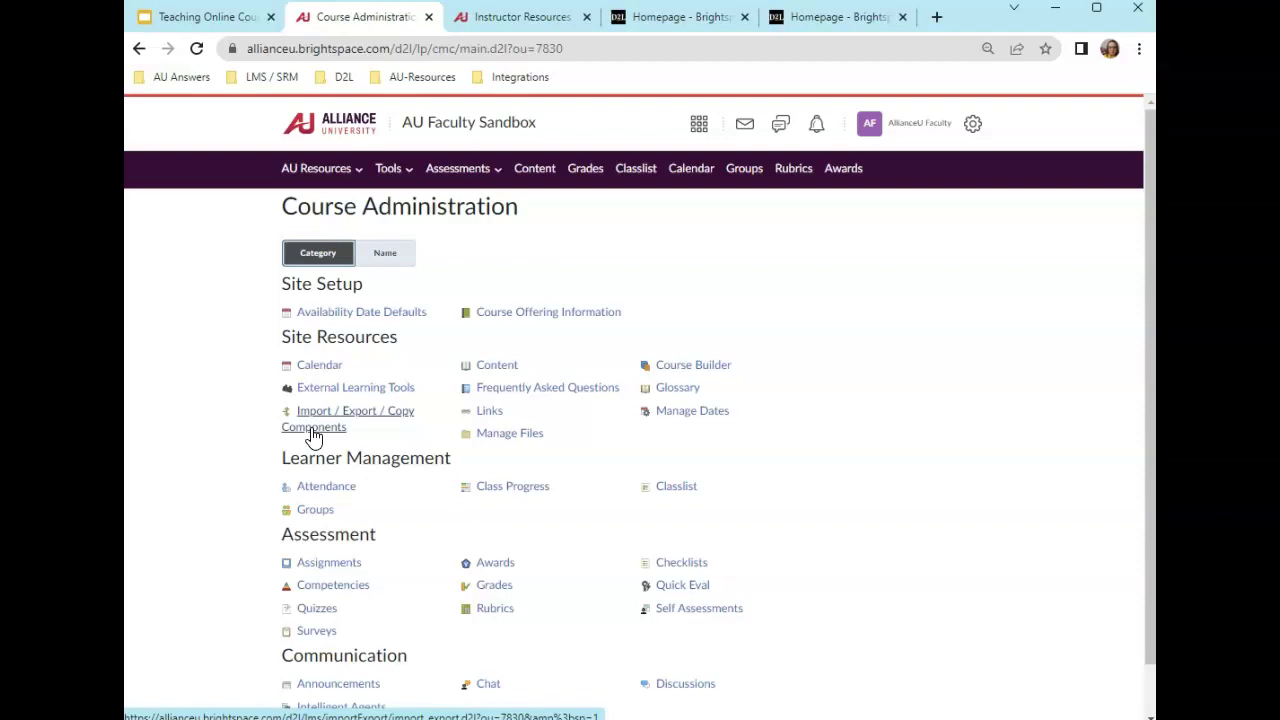
# Open Import/Export/Copy Components and view the course offering search for copying from another org unit, closing it without searching
pyautogui.click(313, 428)
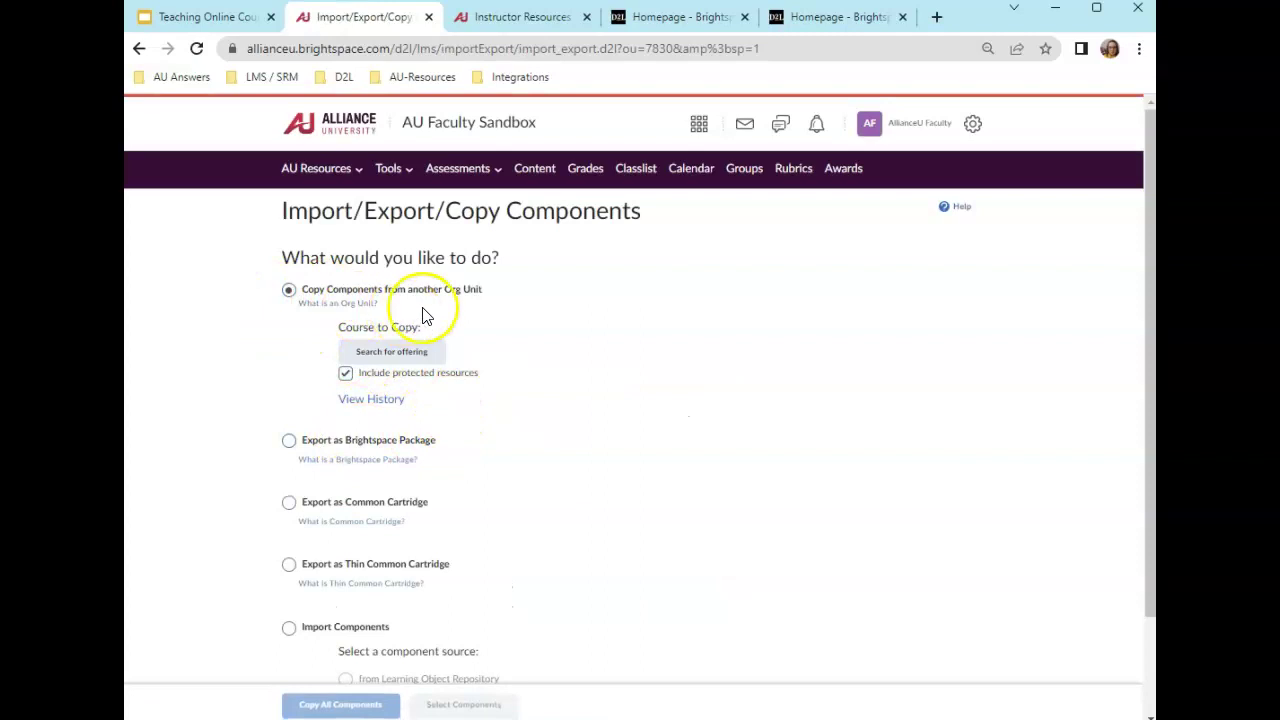
pyautogui.click(451, 292)
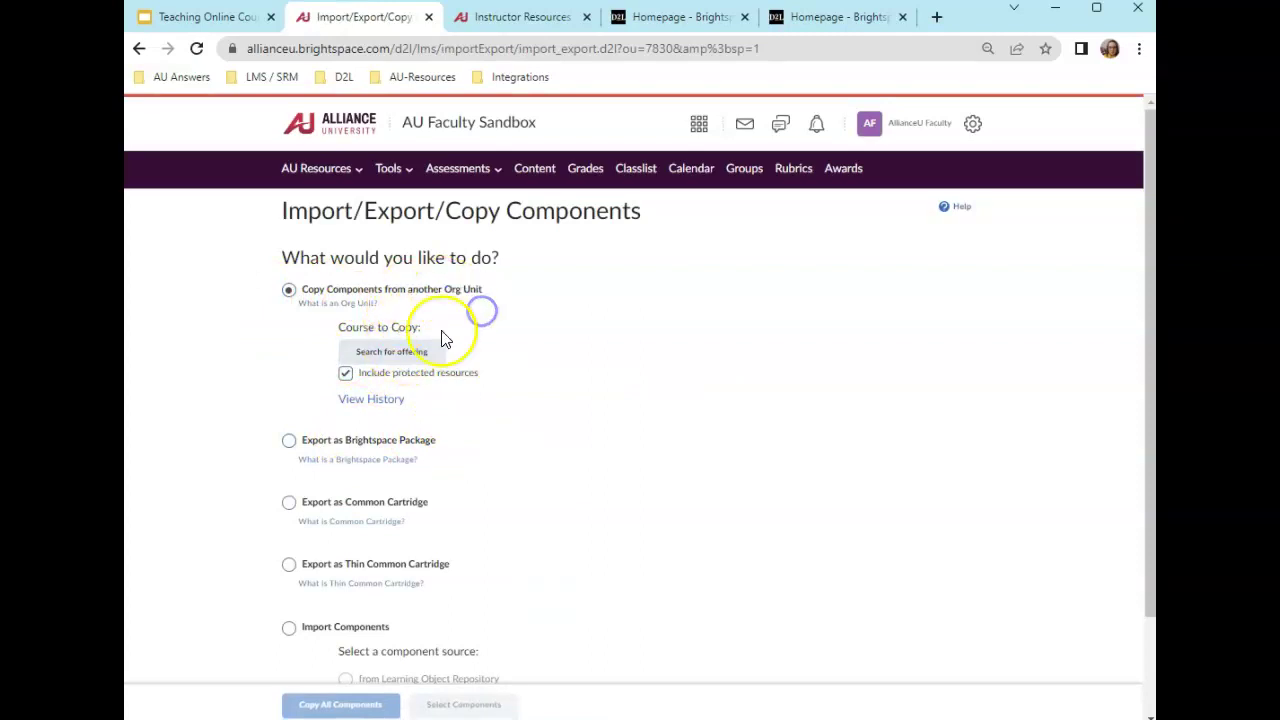
pyautogui.click(396, 356)
pyautogui.click(443, 50)
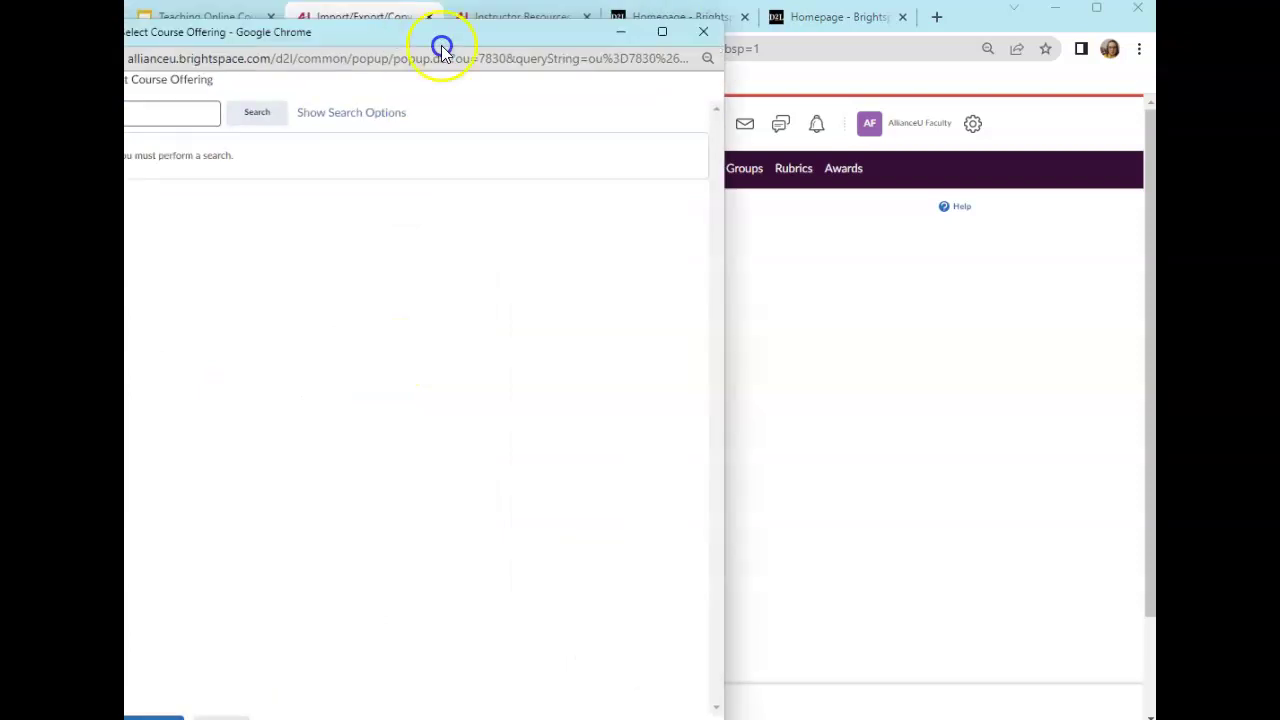
pyautogui.moveTo(443, 50); pyautogui.dragTo(495, 56)
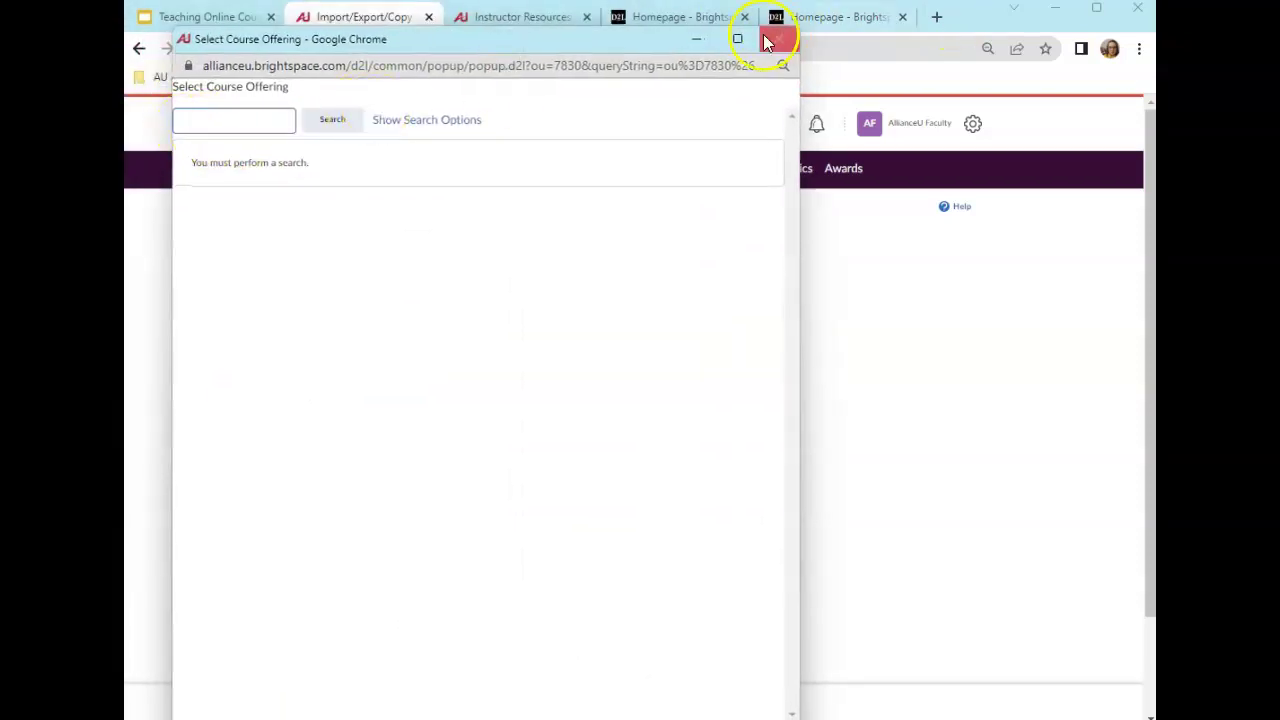
pyautogui.click(765, 40)
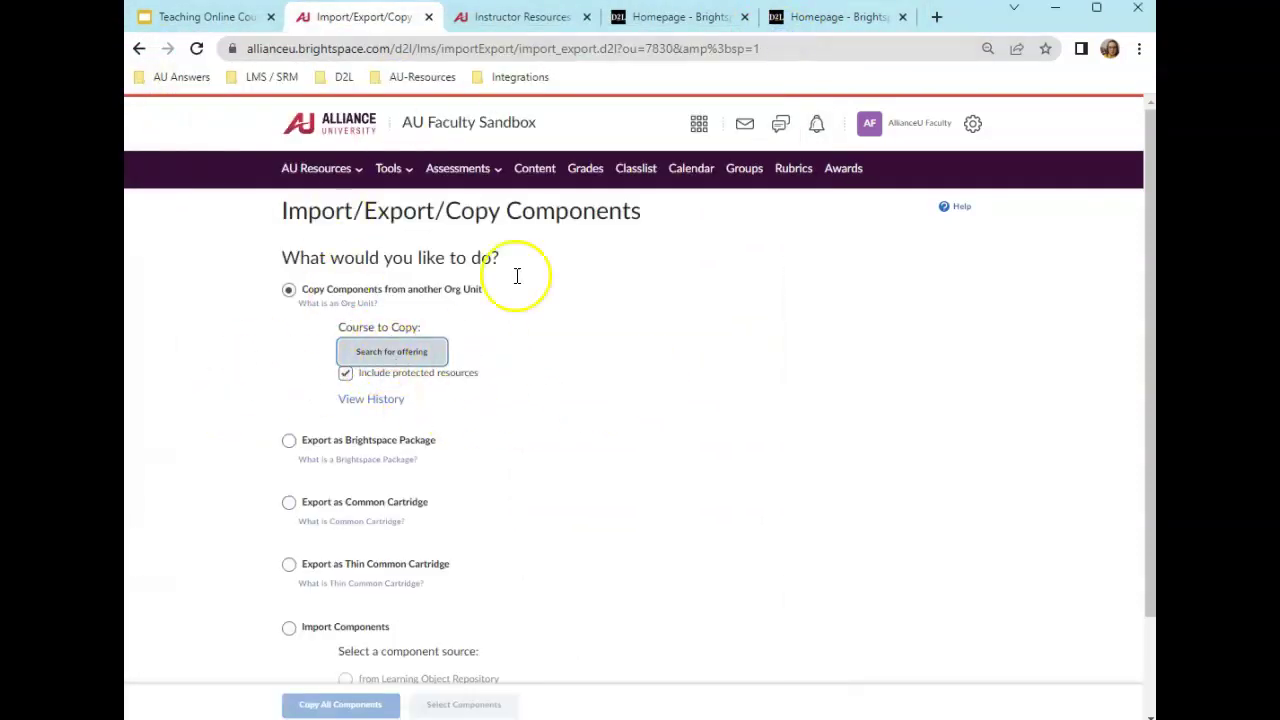
# Select Import Components with a course package as the source to show its options, without starting the import
pyautogui.scroll(-2, 535, 550)
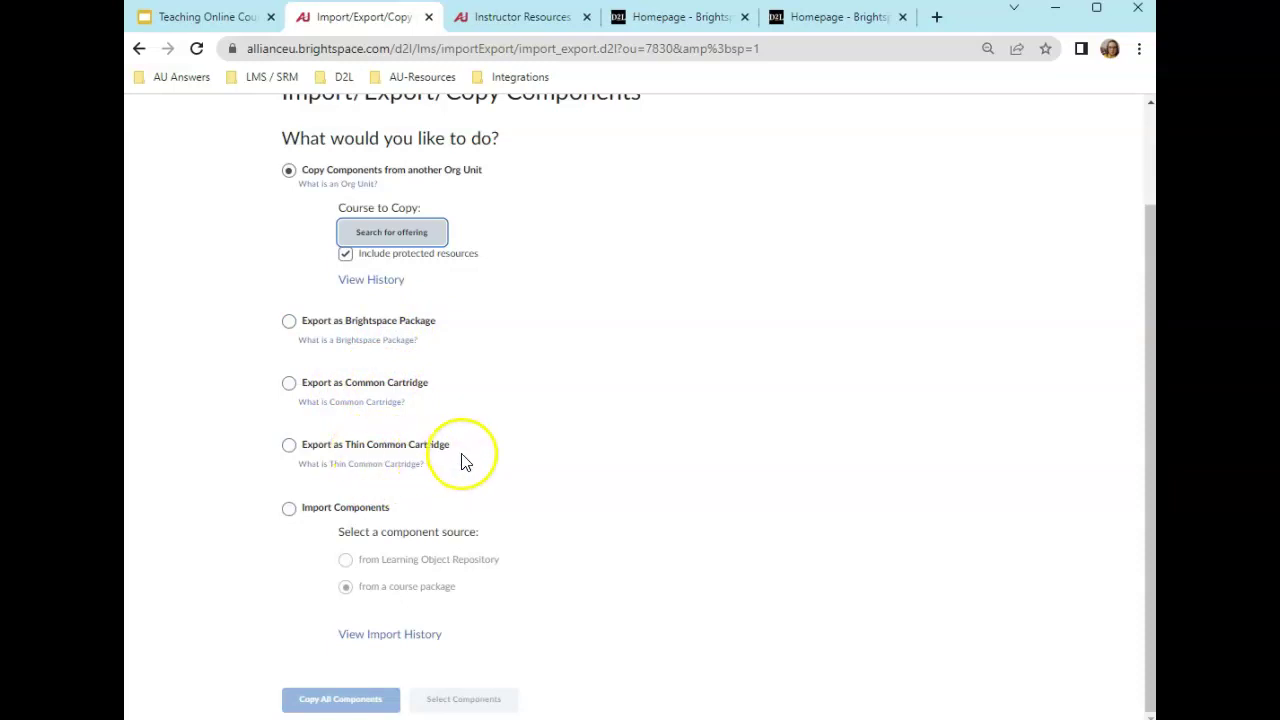
pyautogui.click(292, 509)
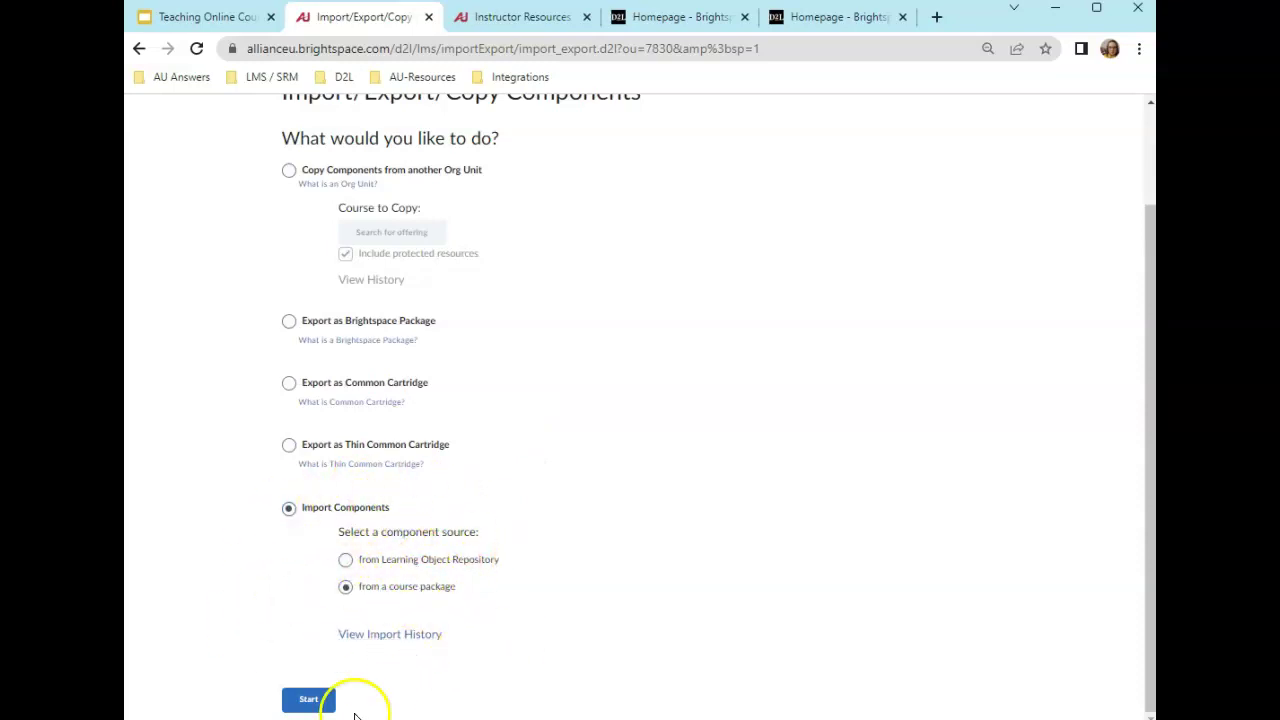
pyautogui.scroll(2, 720, 591)
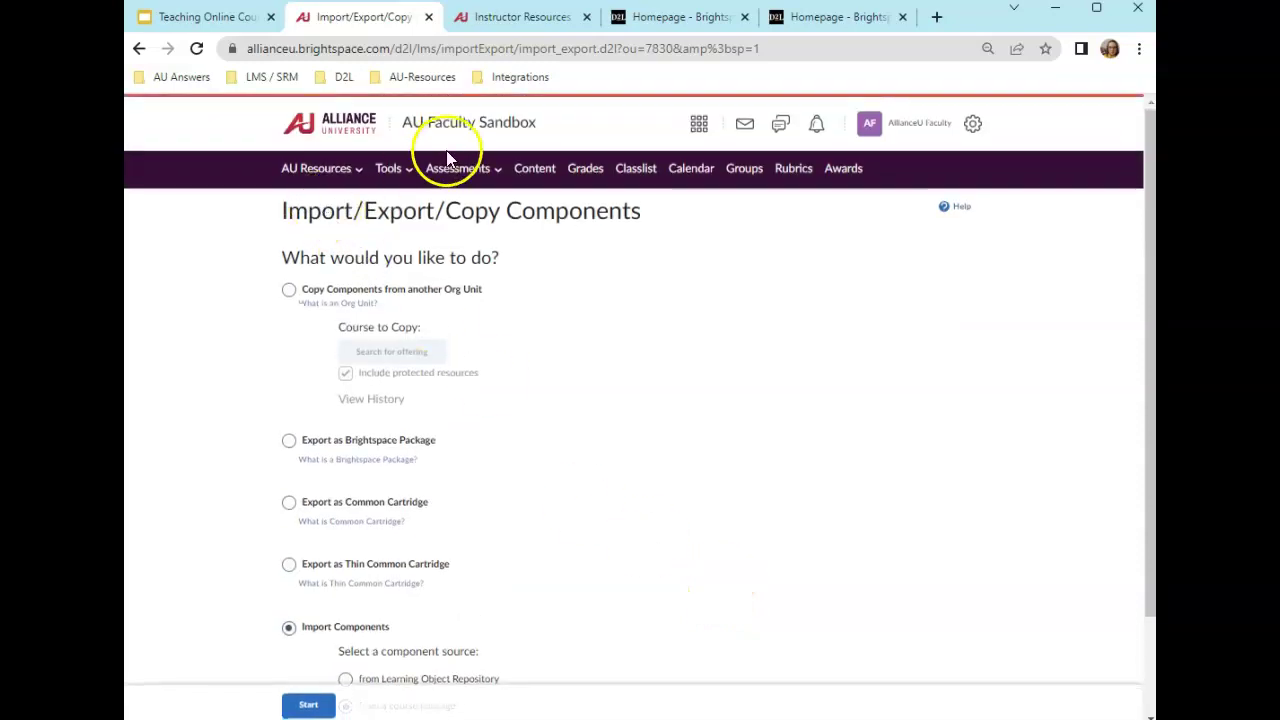
# Return to Course Administration and look over the tool categories down to Administration
pyautogui.click(388, 169)
pyautogui.click(386, 305)
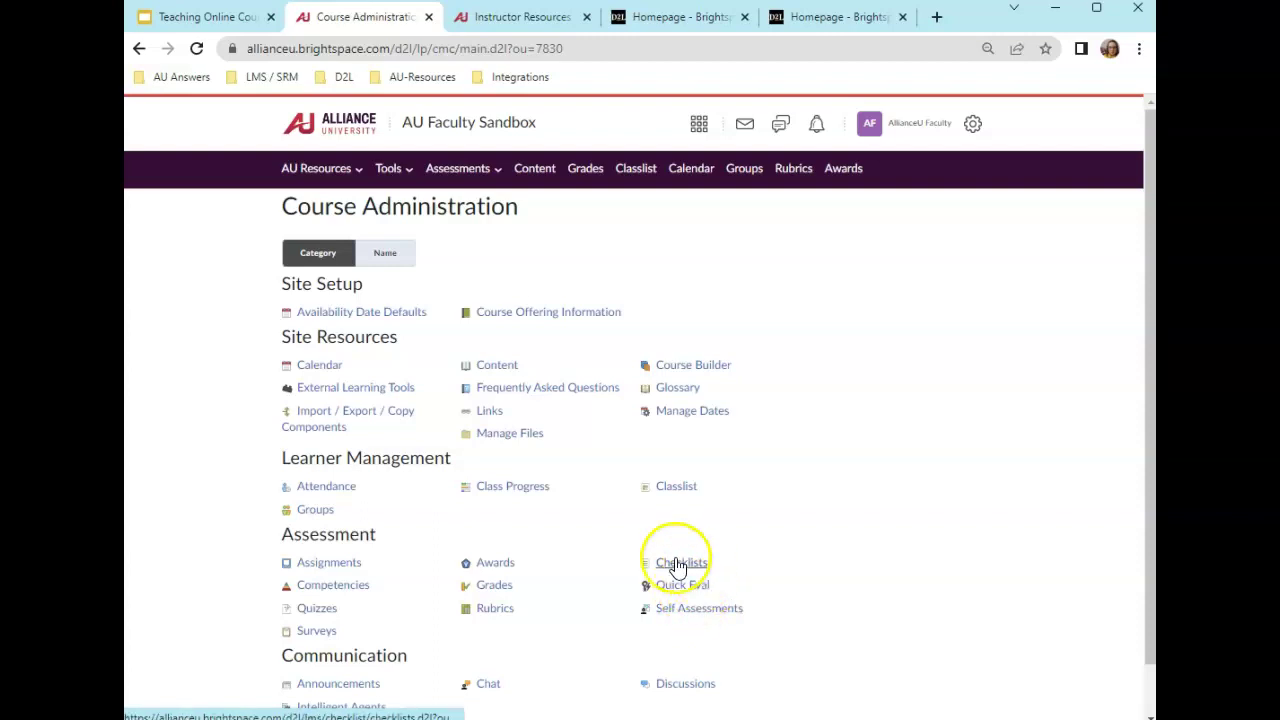
pyautogui.scroll(-1, 570, 594)
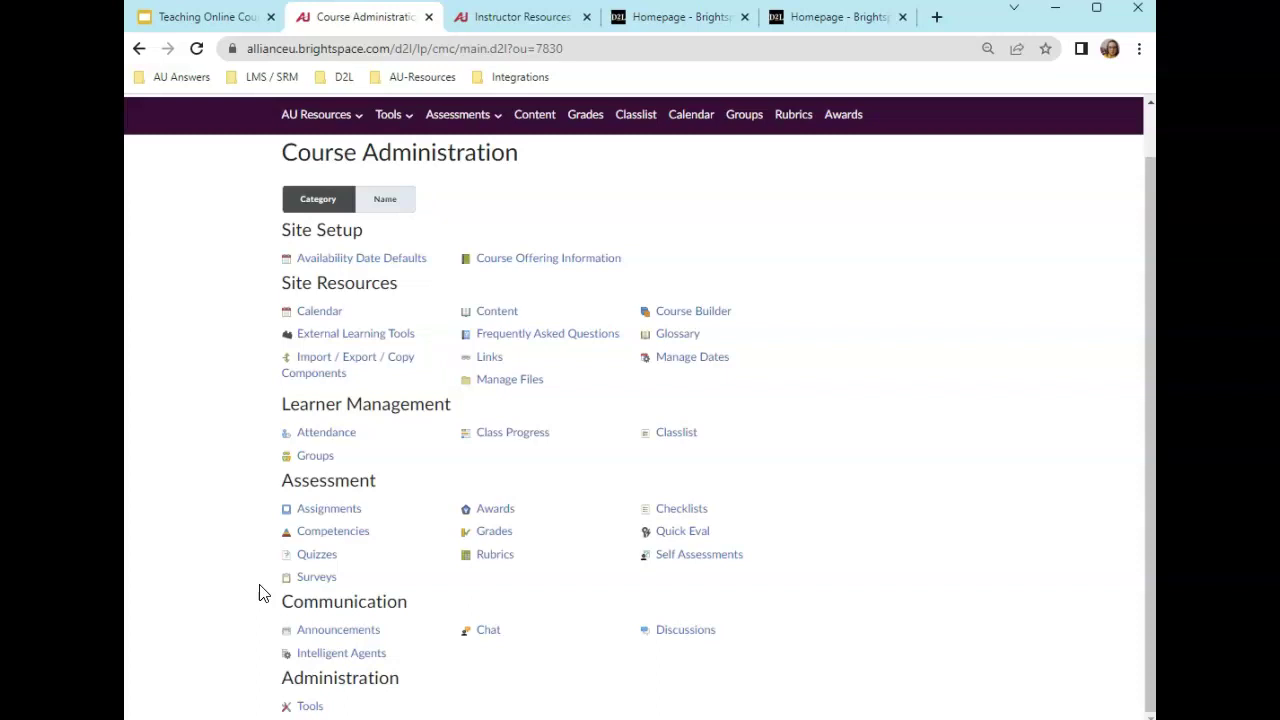
# Switch to the Brightspace Guided Training for Instructors homepage and view its Points of Interest from the beginning
pyautogui.click(646, 22)
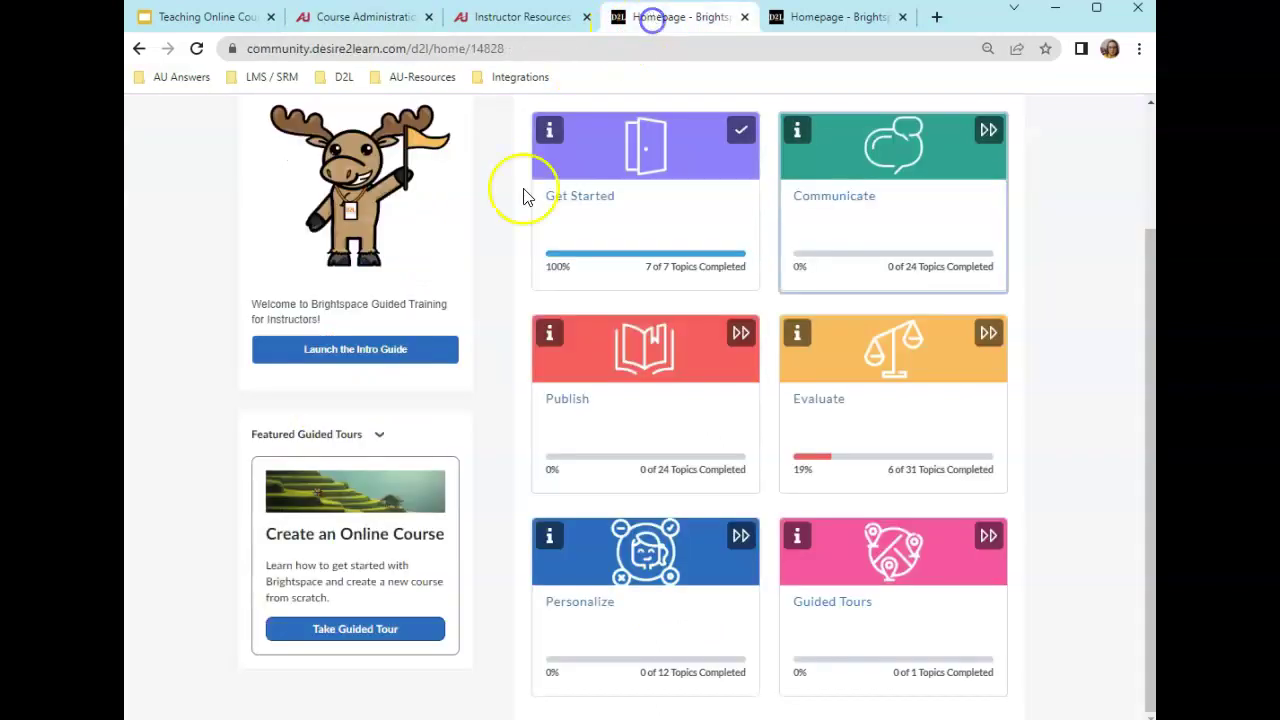
pyautogui.scroll(3, 586, 557)
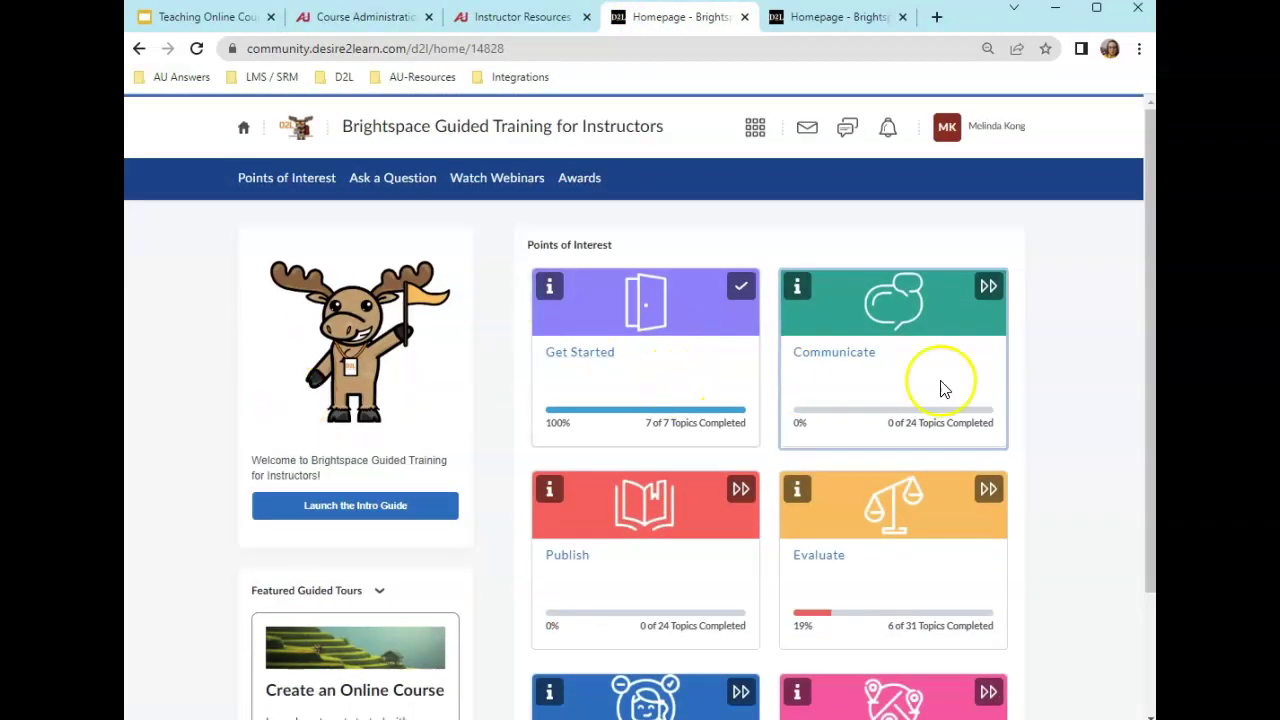
# Switch back to the sandbox's Course Administration, open Import/Export/Copy Components and review its copy, export and import options
pyautogui.click(343, 20)
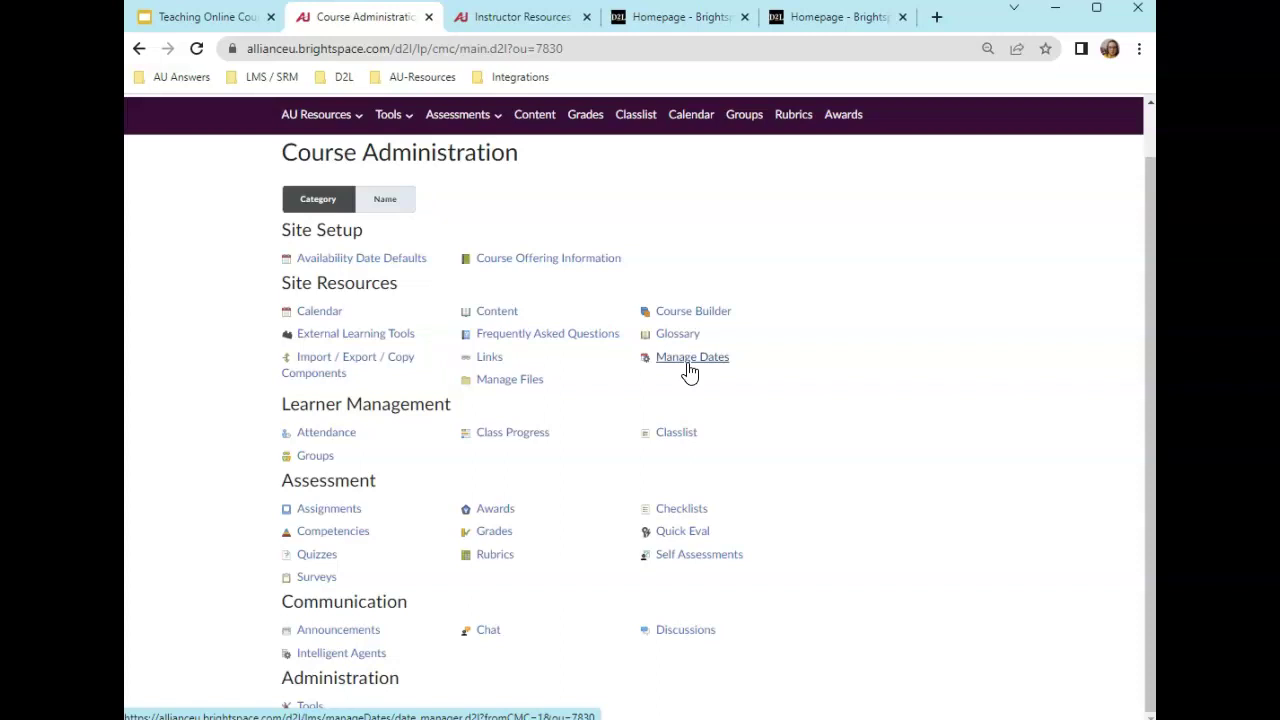
pyautogui.click(354, 362)
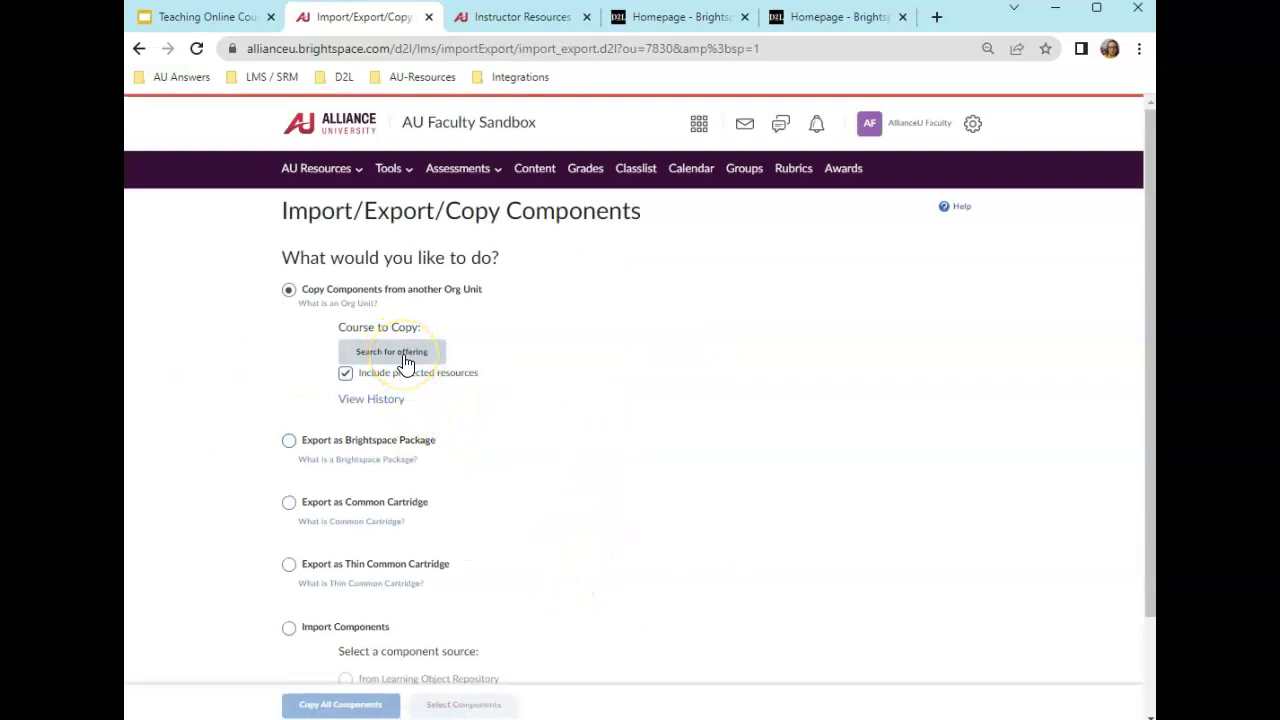
pyautogui.scroll(-1, 528, 500)
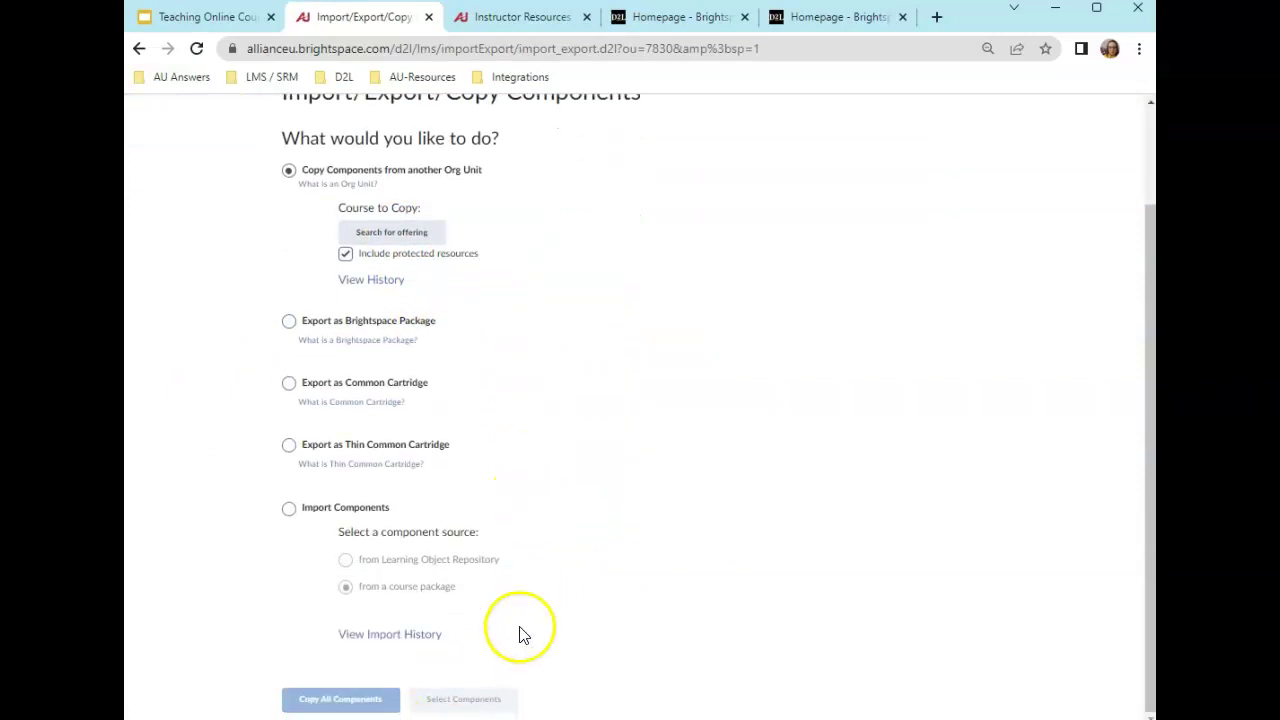
pyautogui.scroll(1, 520, 632)
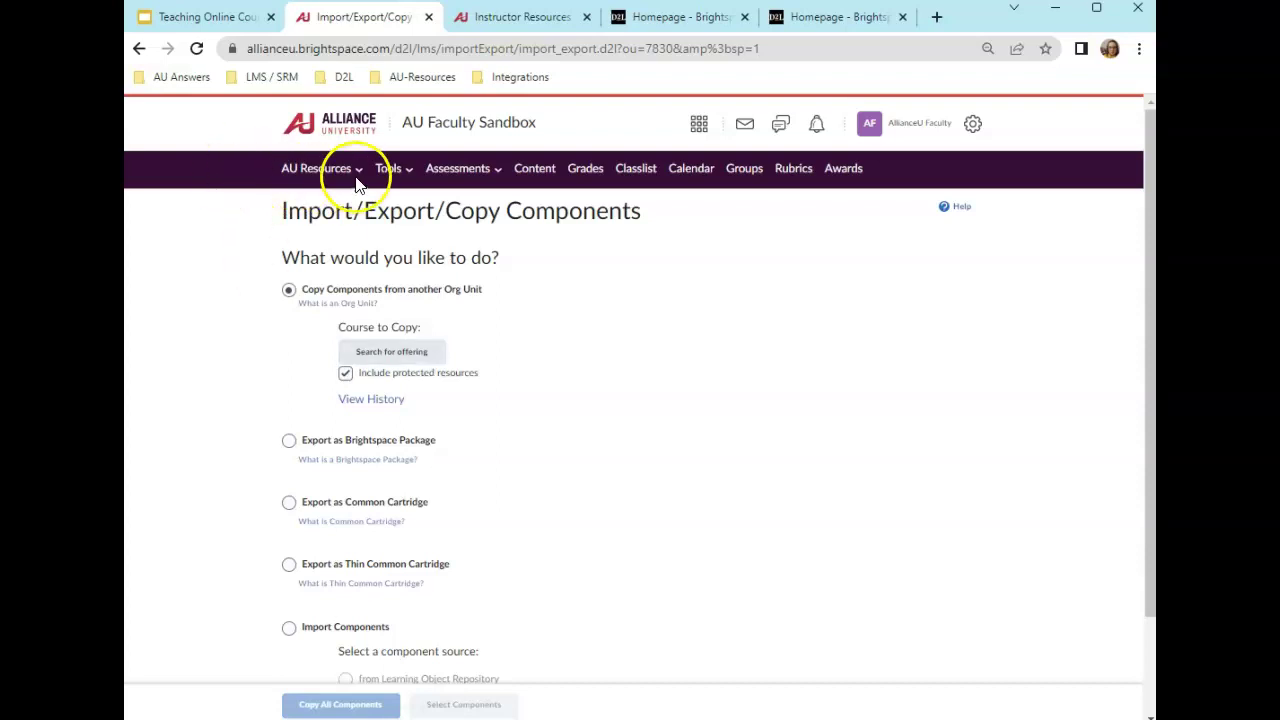
# Open Manage Dates from Course Administration and look through the full list of course items, returning to its beginning
pyautogui.click(390, 168)
pyautogui.click(413, 300)
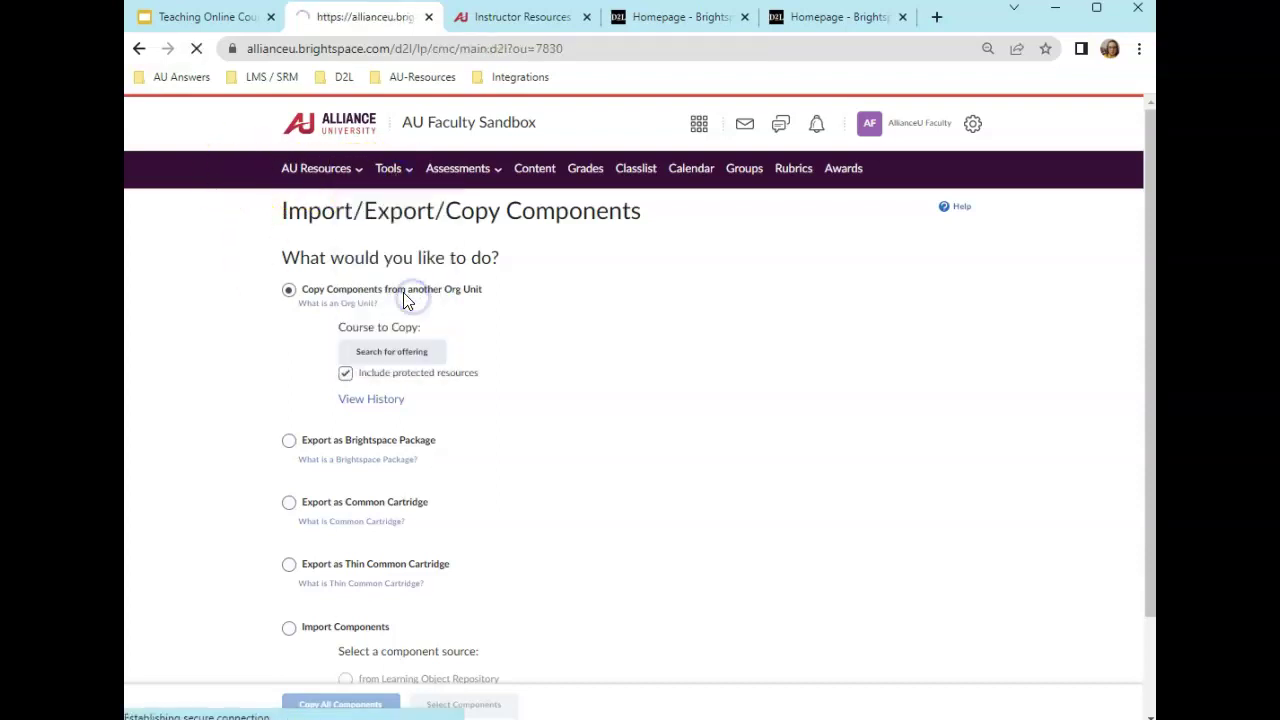
pyautogui.click(691, 424)
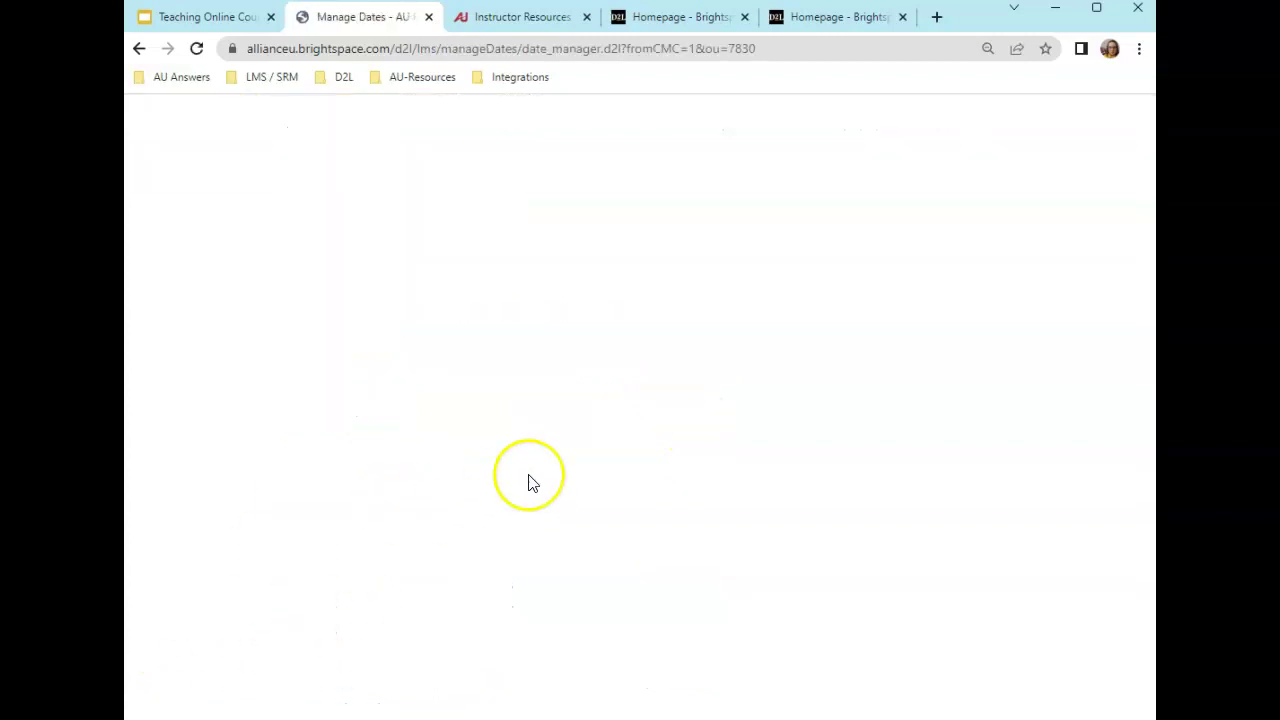
pyautogui.scroll(-7, 455, 455)
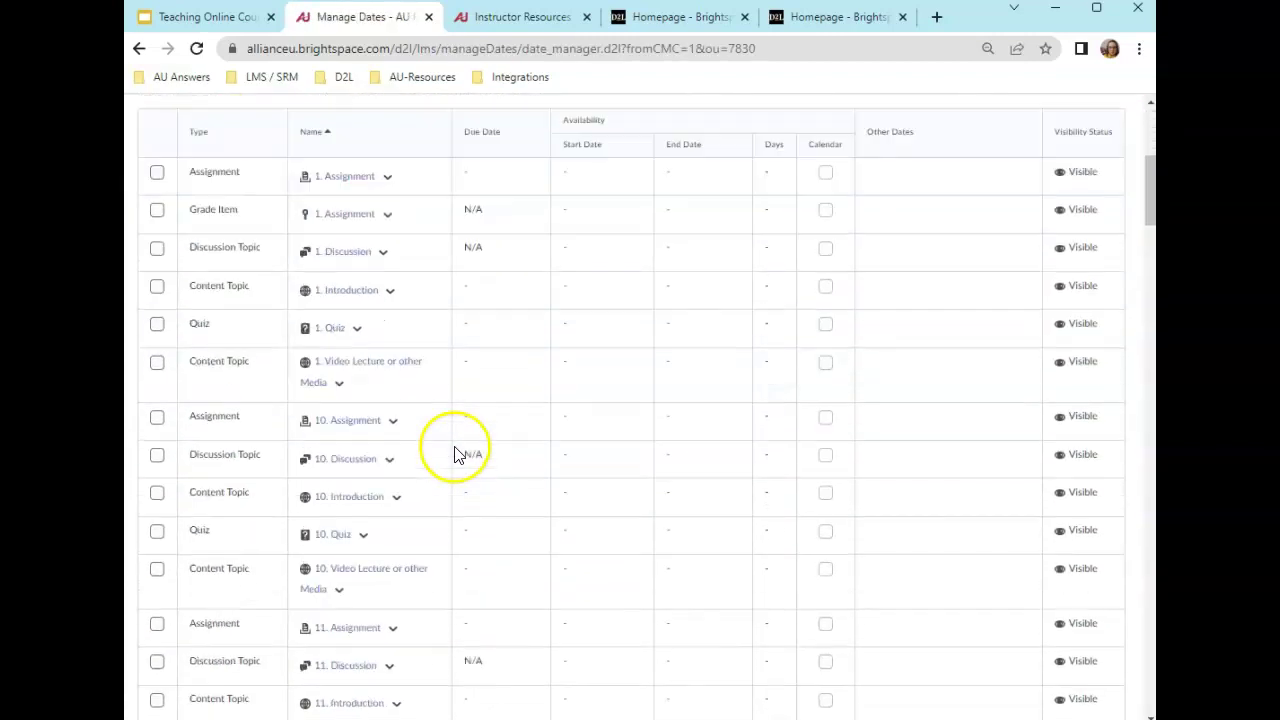
pyautogui.scroll(7, 452, 455)
pyautogui.scroll(-15, 450, 458)
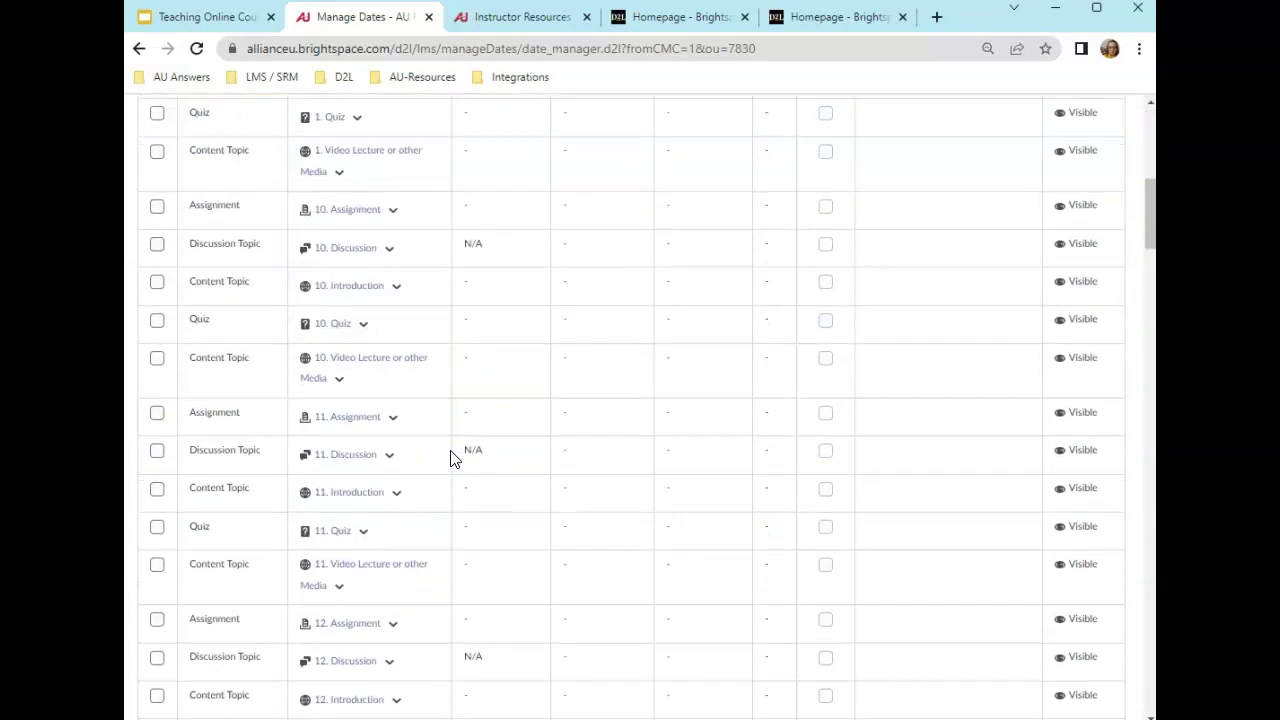
pyautogui.scroll(-10, 455, 477)
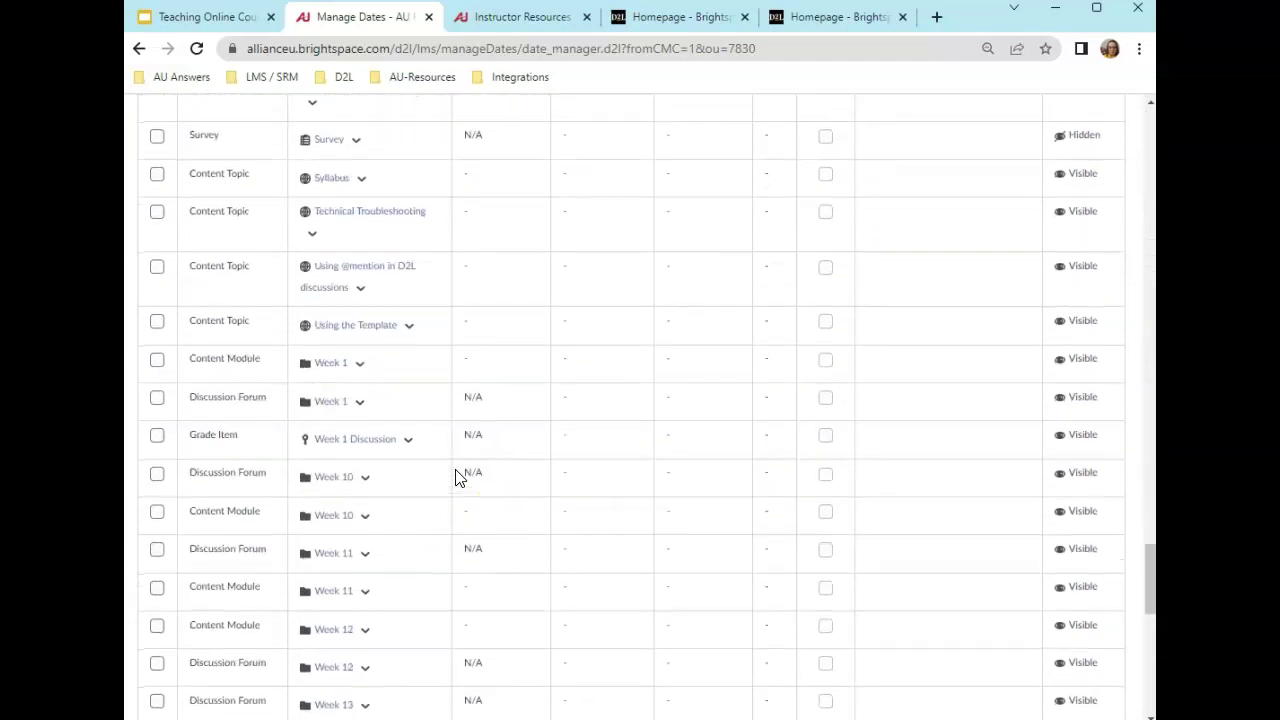
pyautogui.moveTo(1152, 686); pyautogui.dragTo(1152, 686)
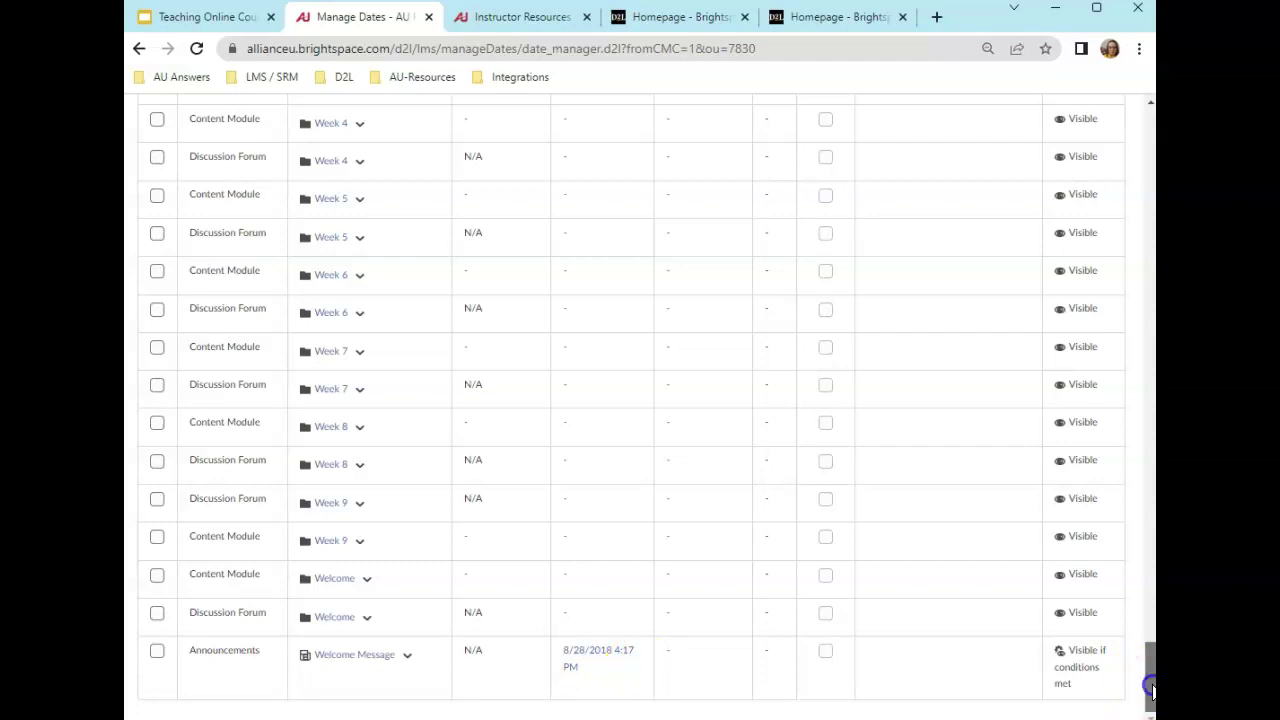
pyautogui.moveTo(1152, 690); pyautogui.dragTo(1131, 147)
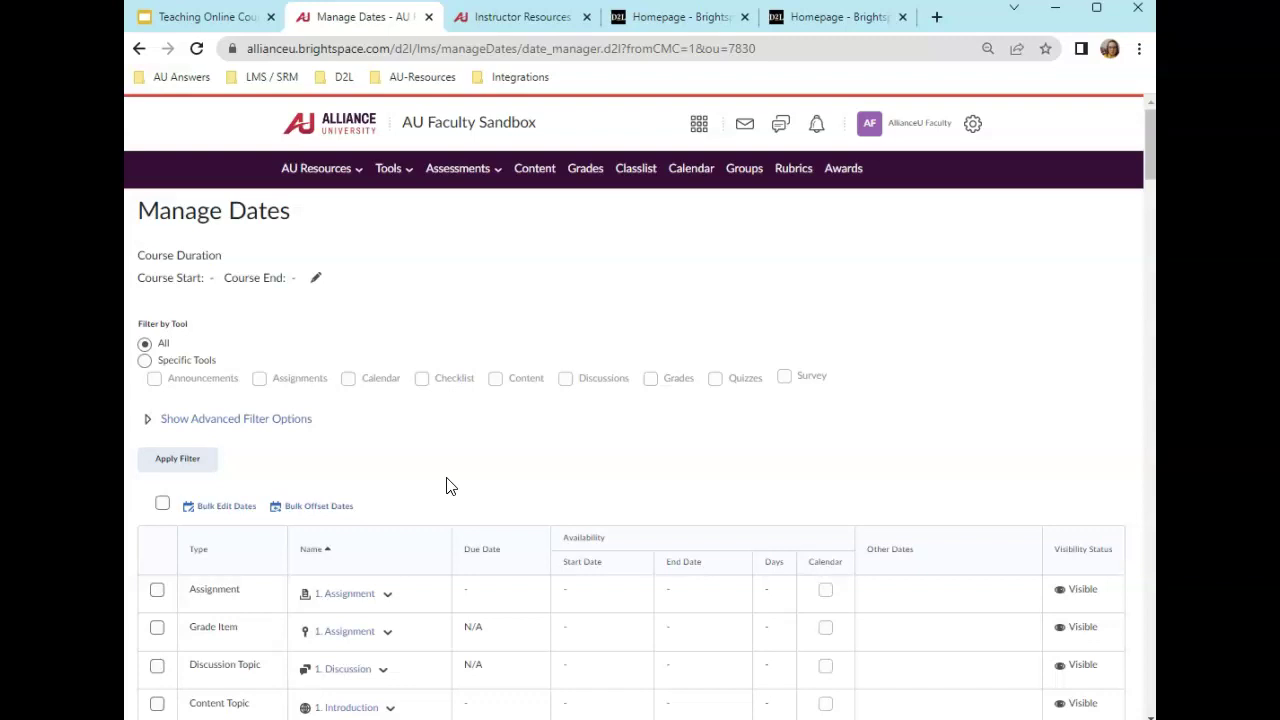
# Open the date settings of the assignment named 1. Assignment
pyautogui.click(340, 592)
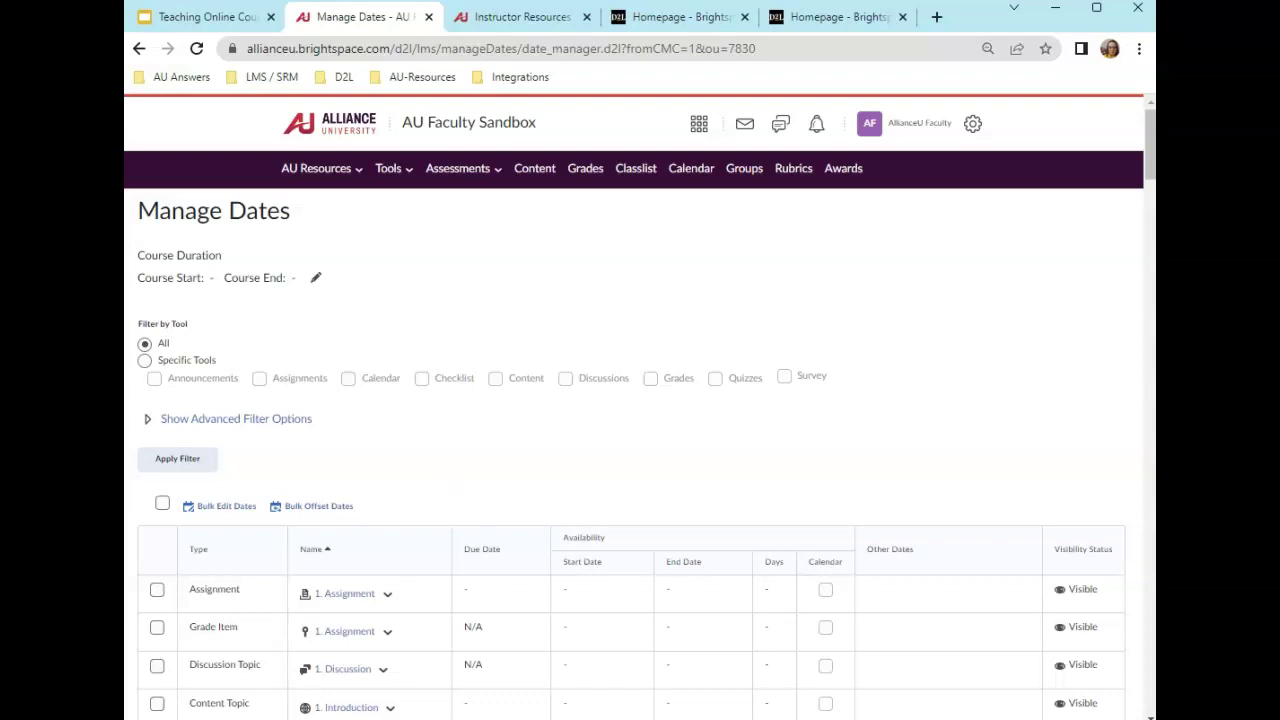